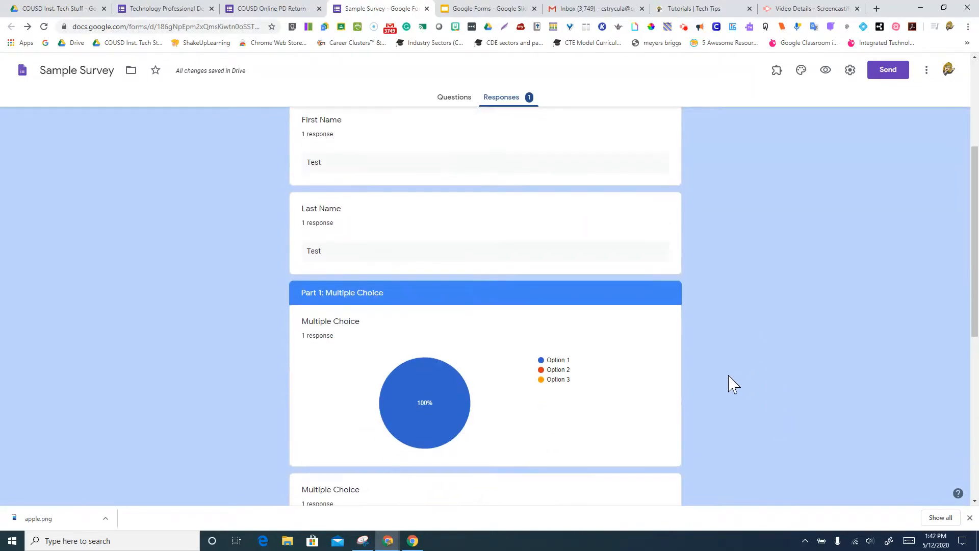
scroll(731, 386, down, 2)
scroll(733, 390, up, 5)
- Switch to the Questions view of Sample Survey and bring up its Send form dialog
click(444, 97)
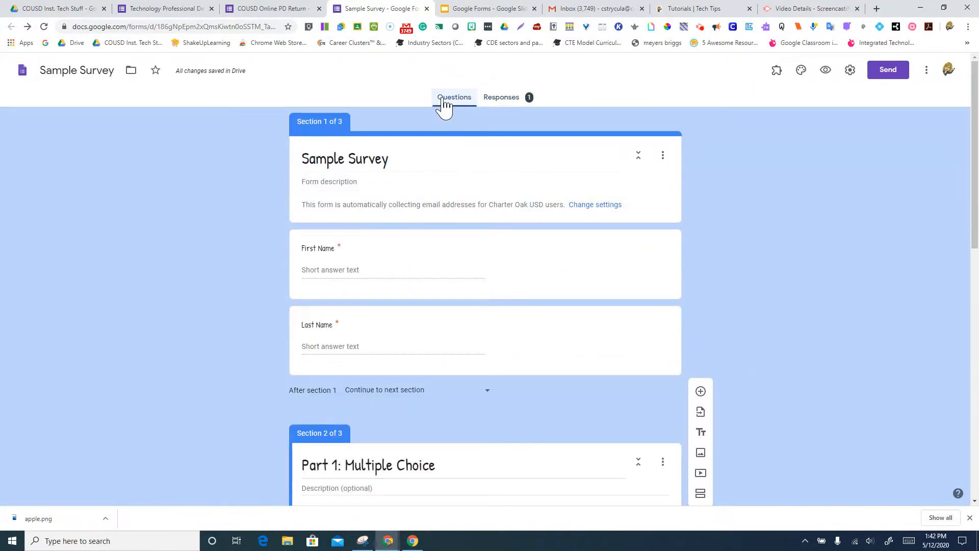
scroll(770, 284, down, 2)
scroll(774, 298, down, 3)
scroll(773, 300, up, 3)
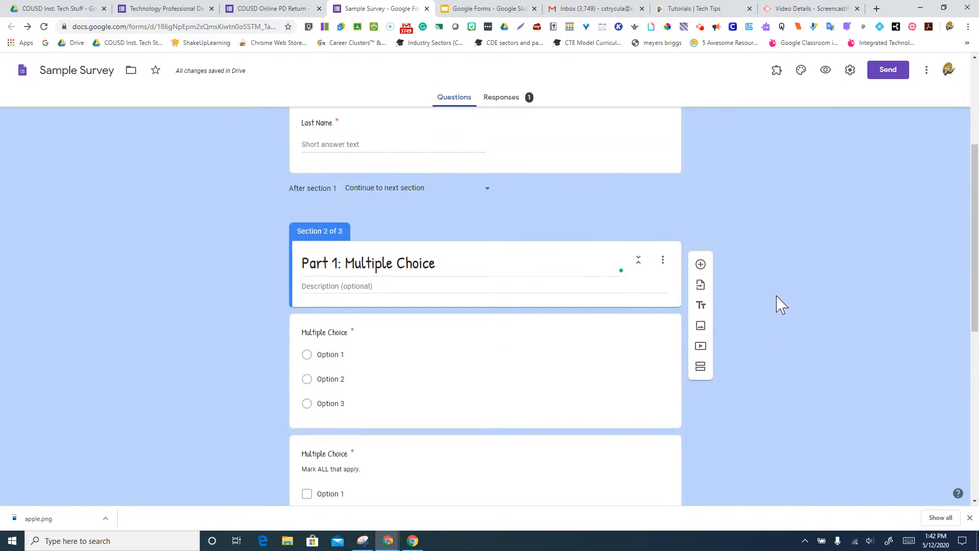
scroll(778, 304, up, 2)
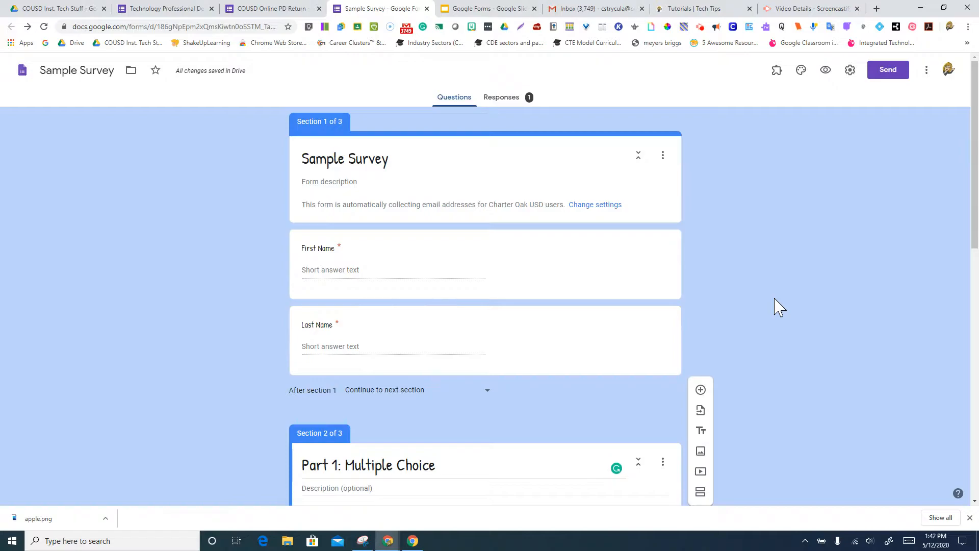
click(889, 71)
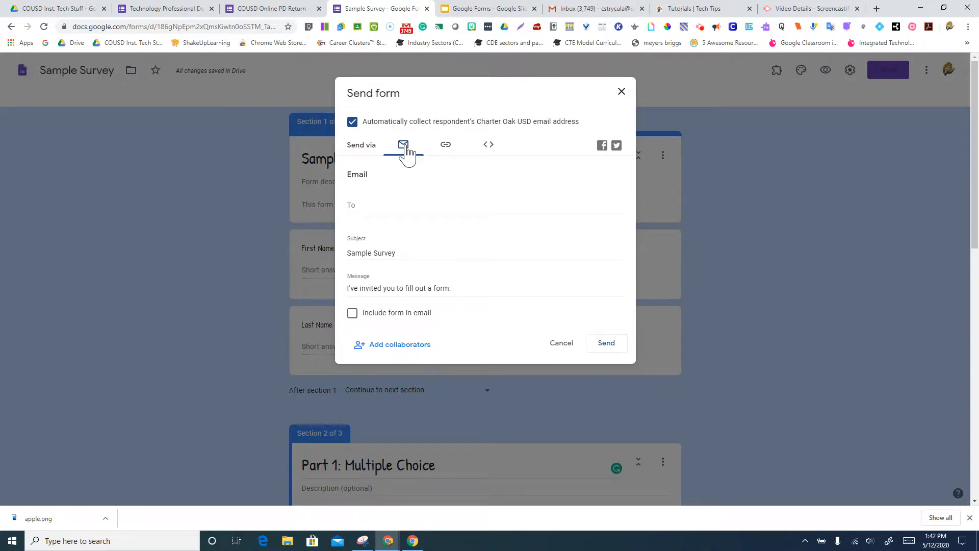
- Address the Sample Survey email to the suggested colleague contact
click(380, 207)
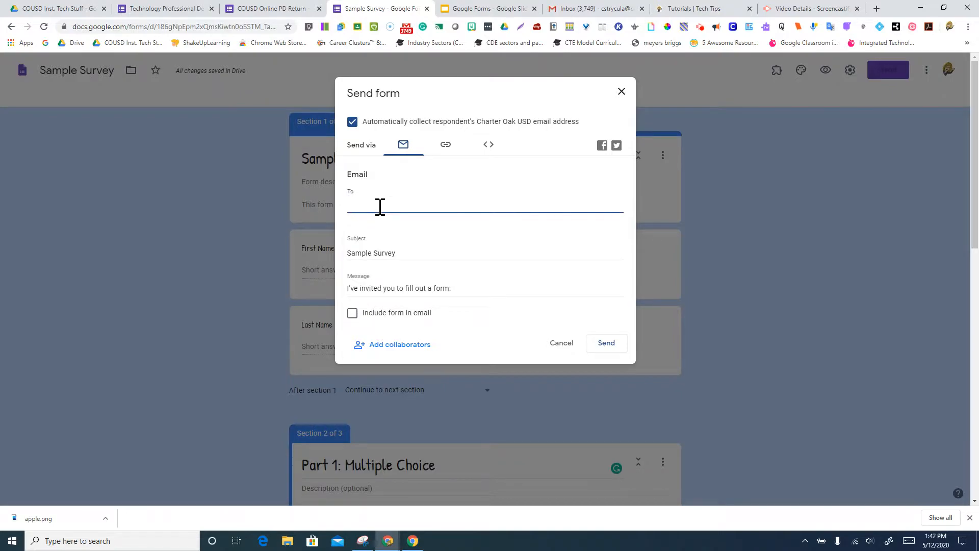
click(393, 254)
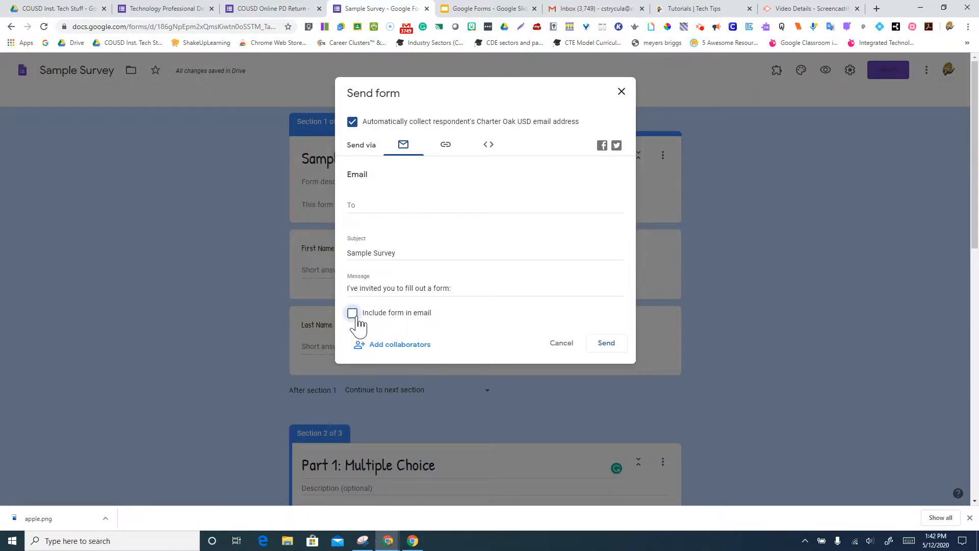
click(402, 207)
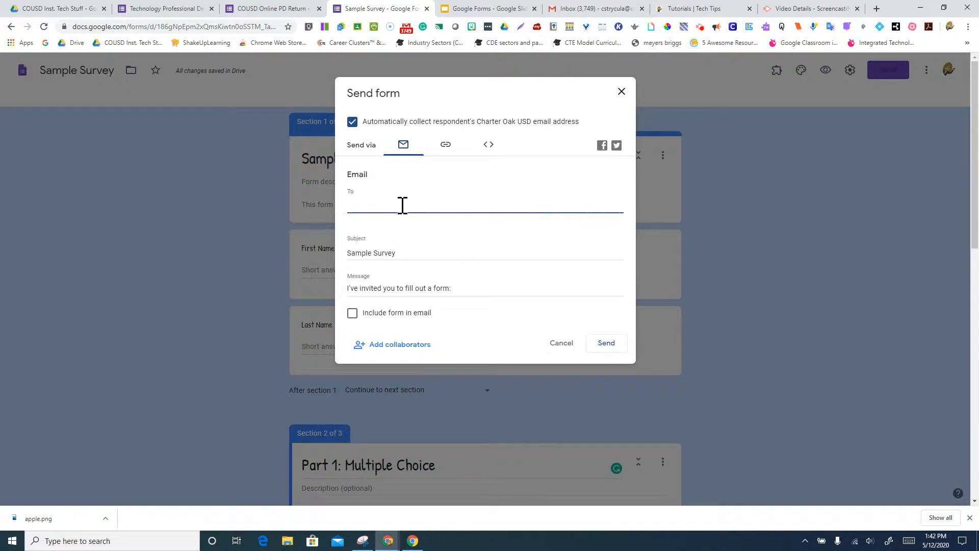
text(cst)
click(406, 220)
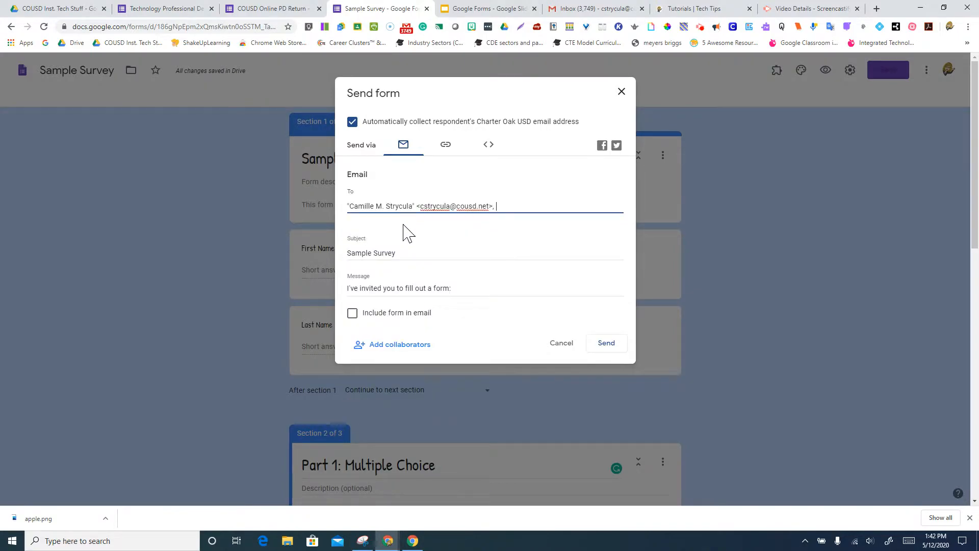
- Send the invitation with 'Include form in email' checked, then bring the Send dialog back
click(354, 316)
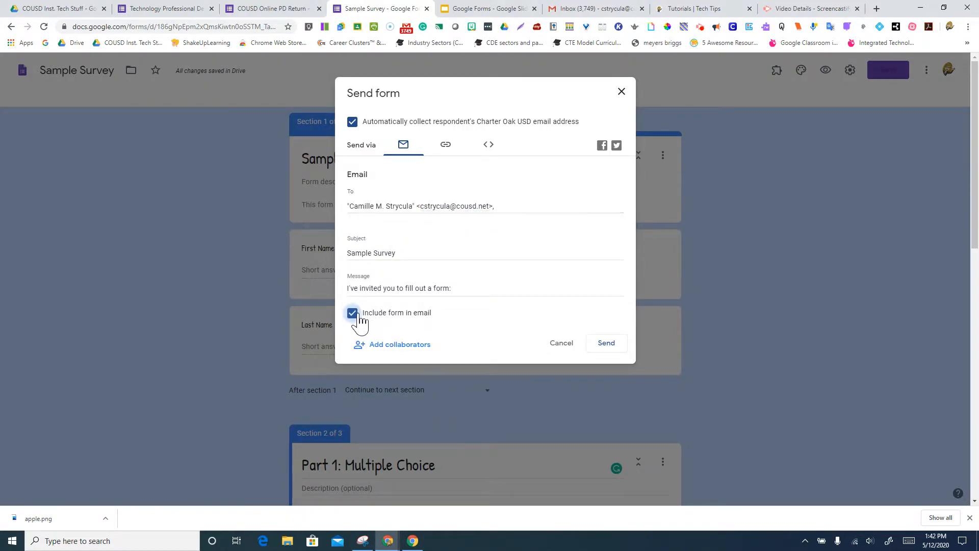
click(611, 345)
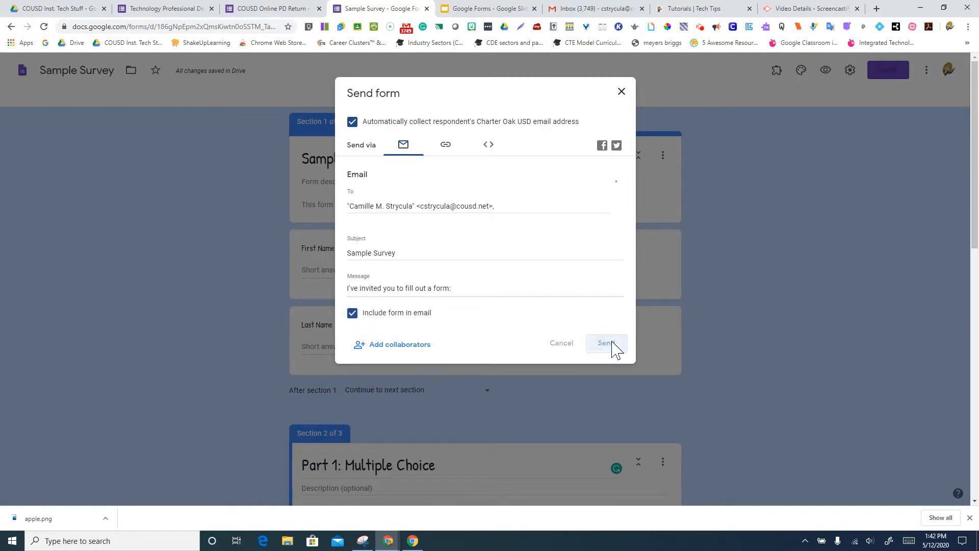
click(886, 72)
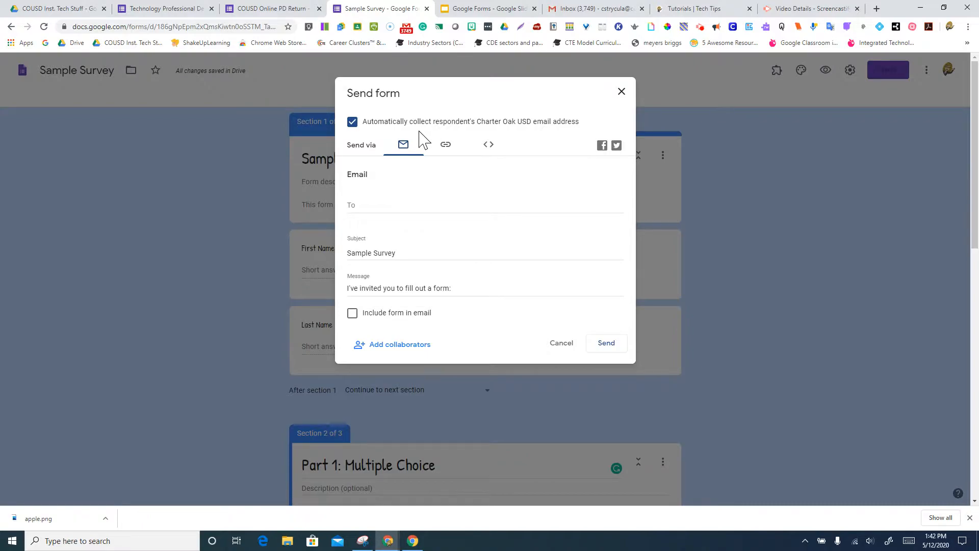
- Get a shortened forms.gle link for Sample Survey, then move to the embed HTML view
click(445, 146)
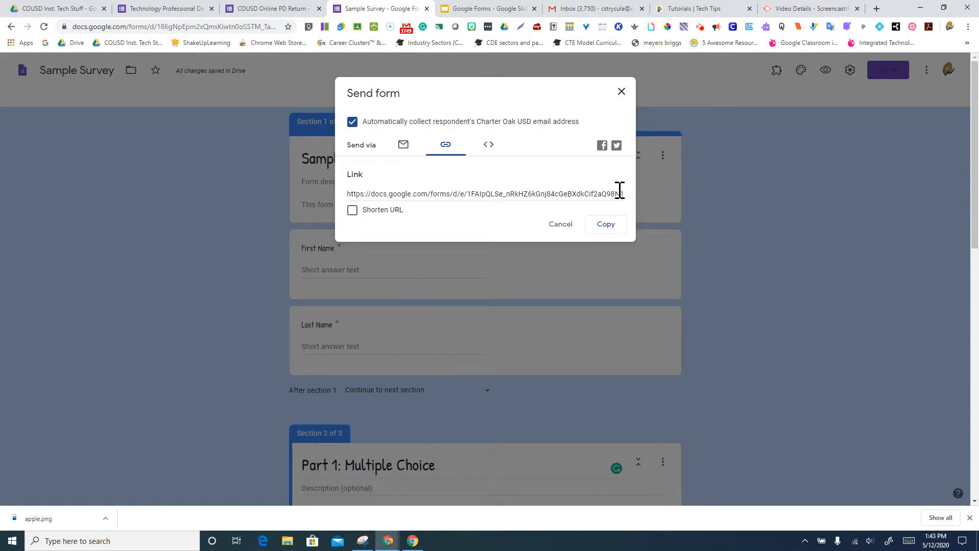
click(353, 211)
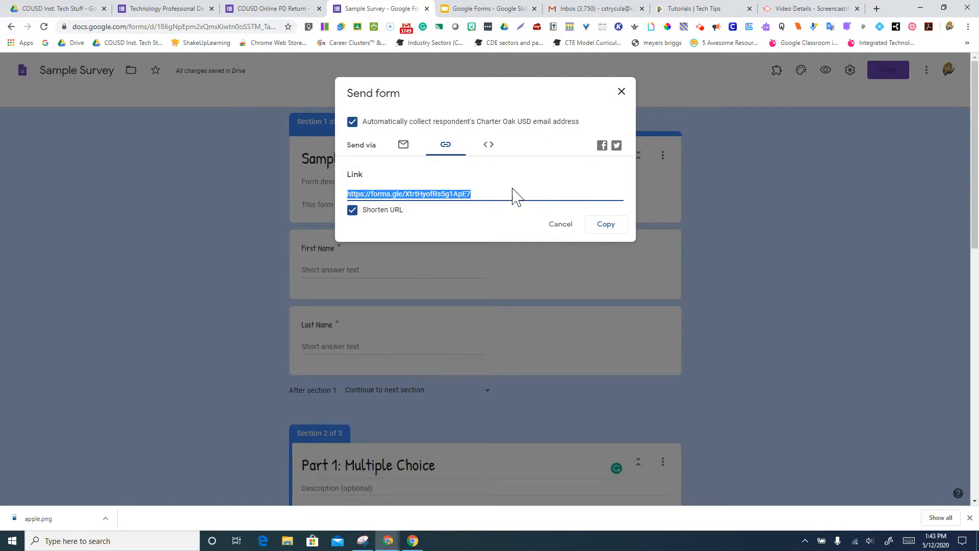
click(490, 154)
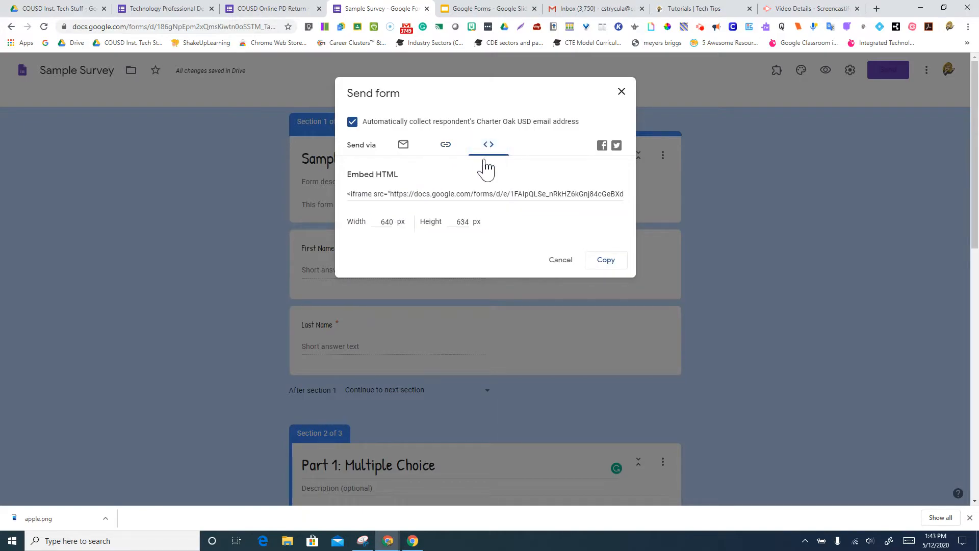
- Select and deselect the 640x634 iframe embed code, then switch to the Gmail inbox
click(485, 194)
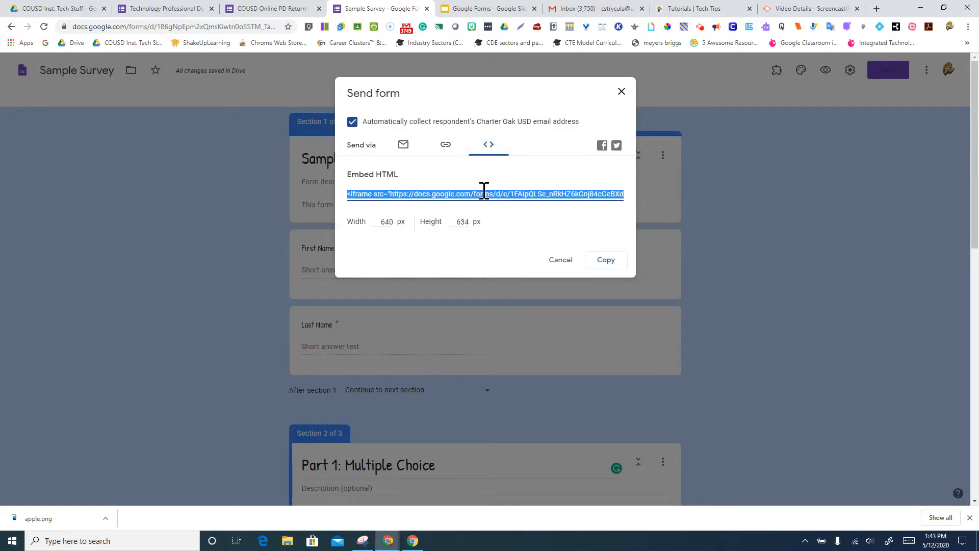
click(424, 175)
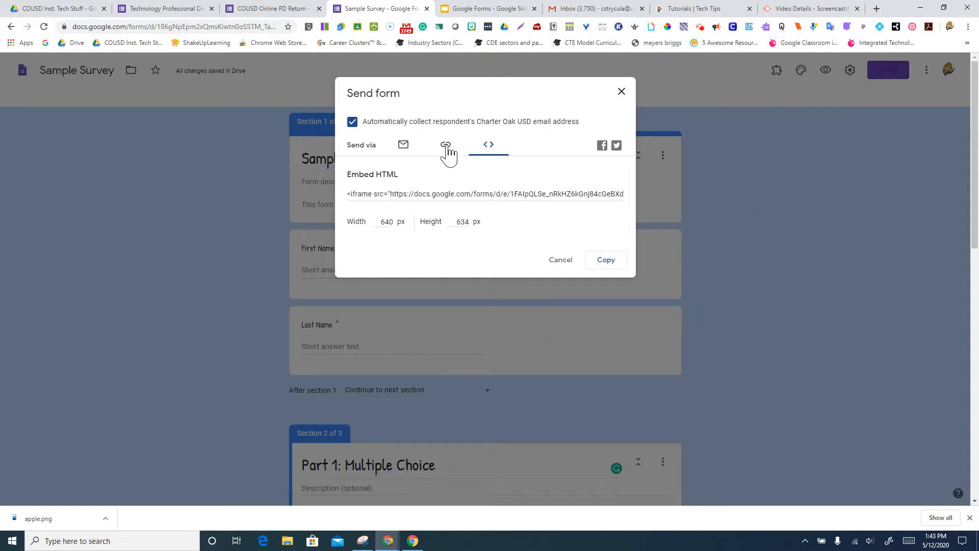
click(589, 9)
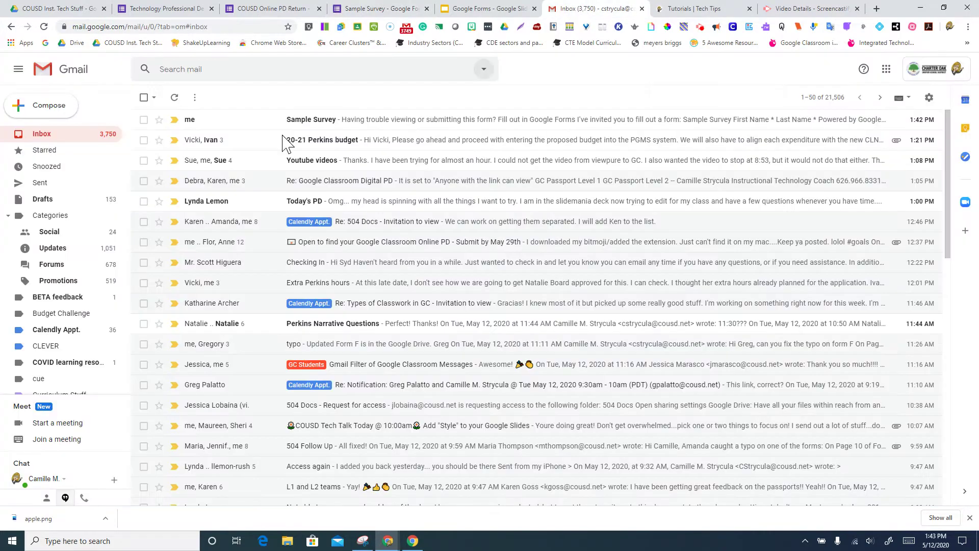
- Open the received Sample Survey invitation email showing the embedded form
click(192, 124)
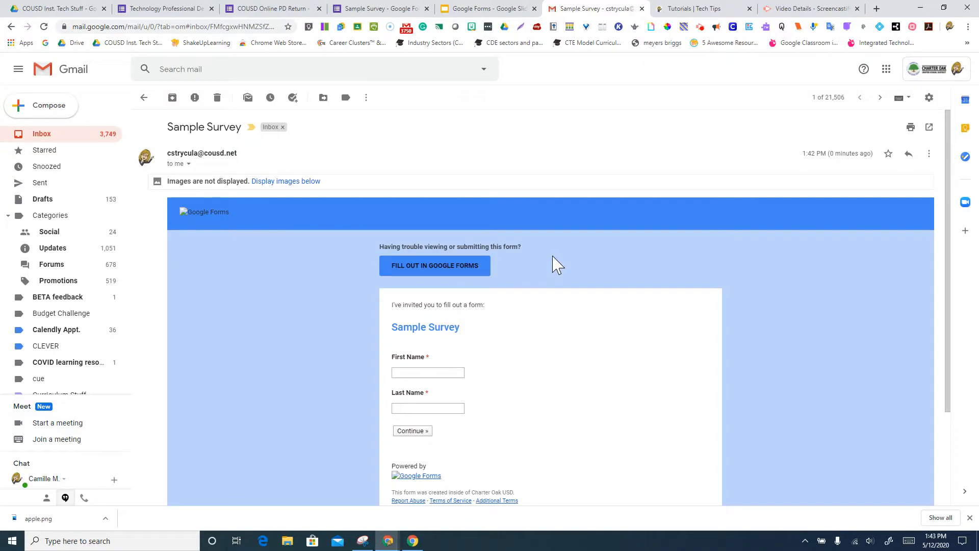
scroll(557, 265, down, 1)
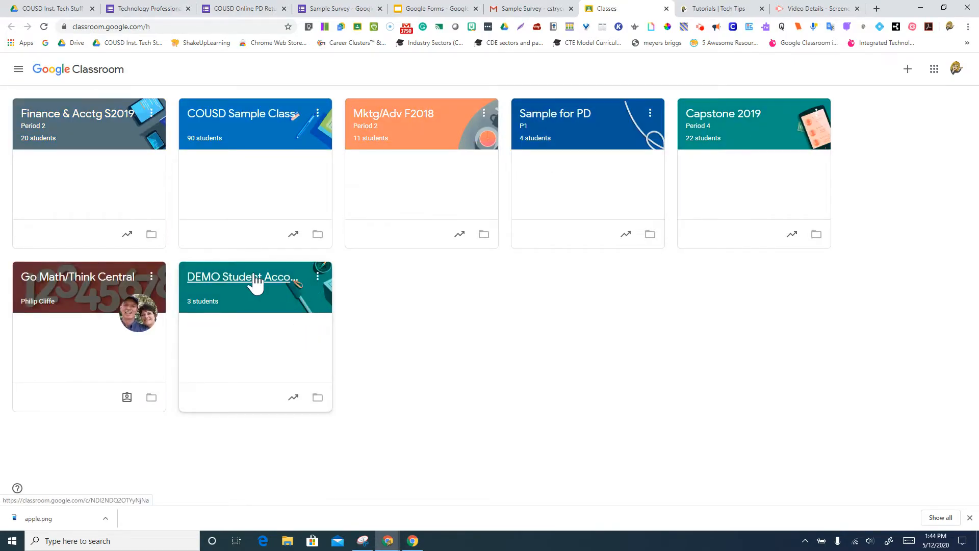
- Start a new assignment on the DEMO Student Accounts Classwork page
click(255, 285)
click(464, 71)
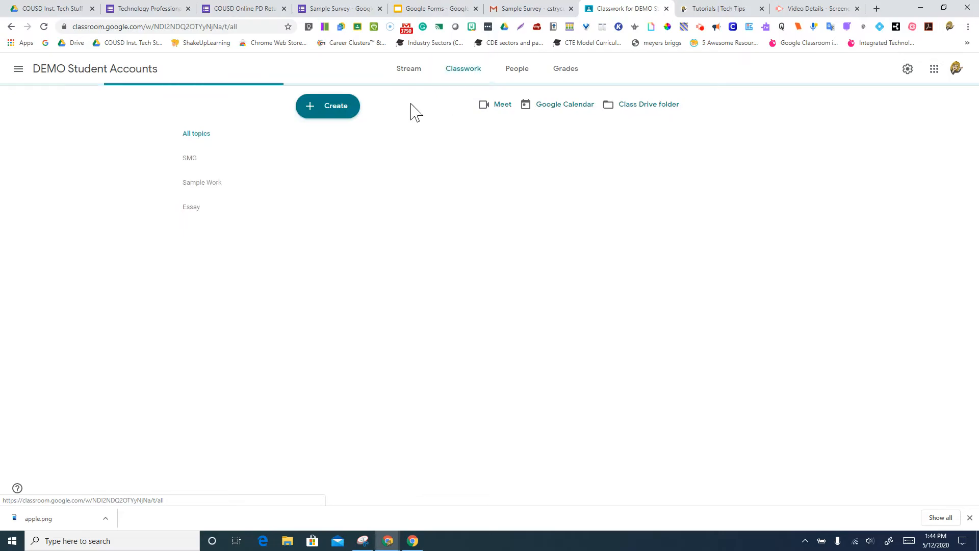
click(353, 119)
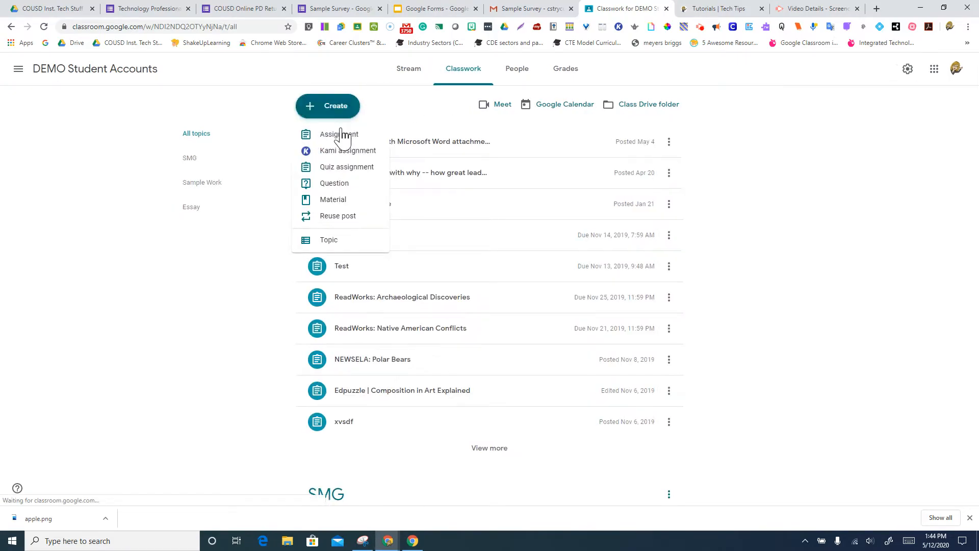
click(340, 135)
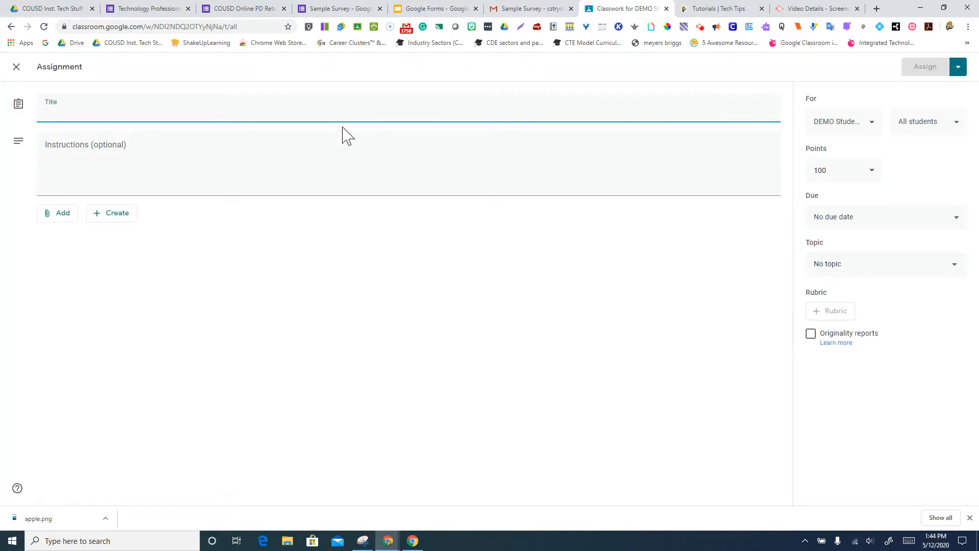
- Attach the Sample Survey form from Google Drive and move into the Instructions field
click(61, 215)
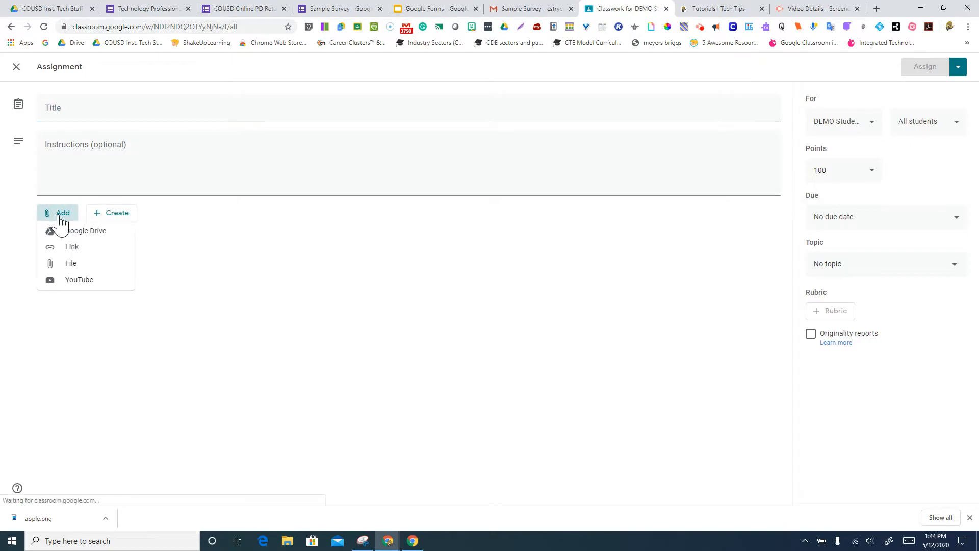
click(56, 233)
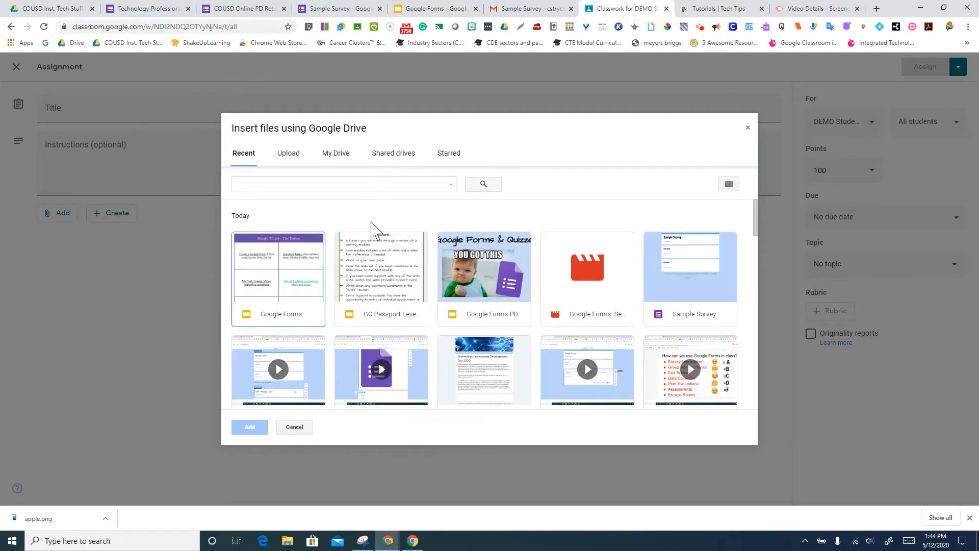
click(691, 288)
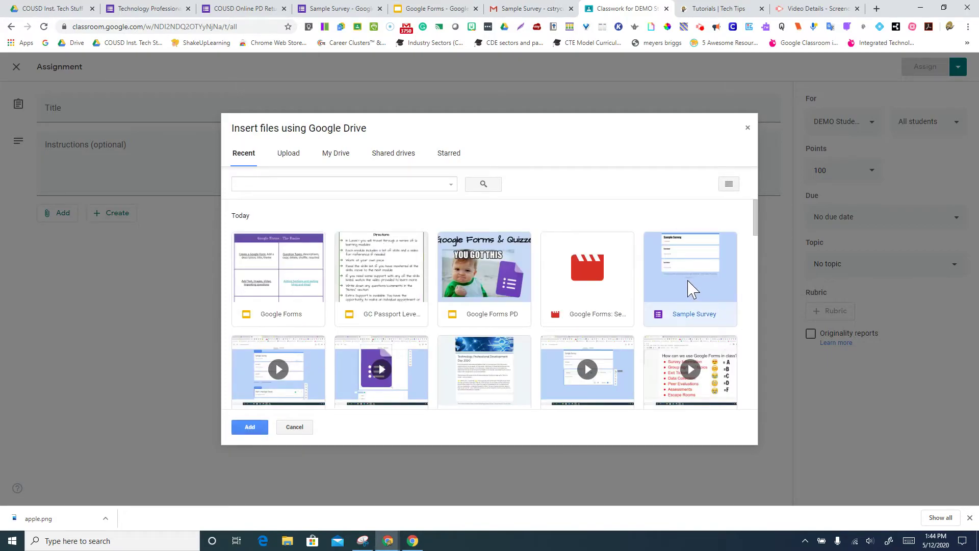
click(258, 430)
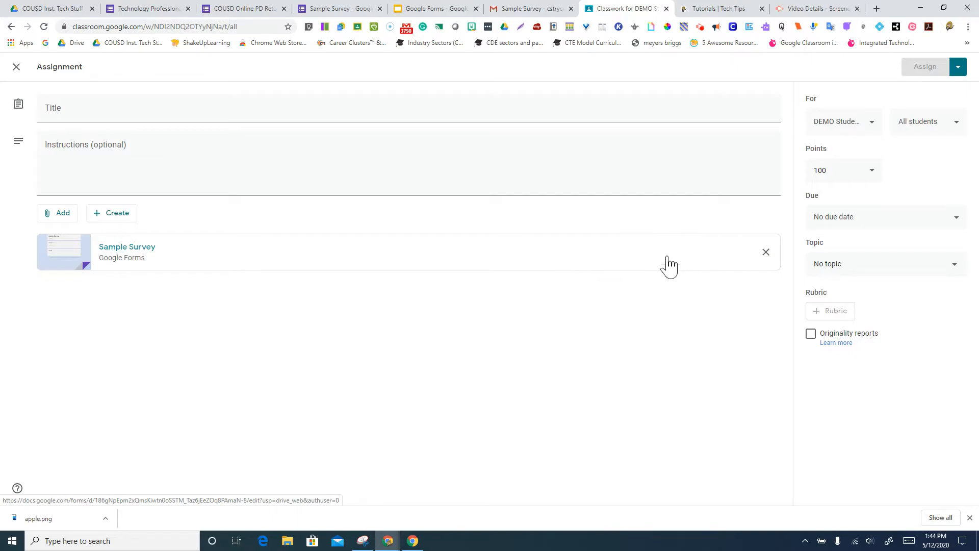
click(181, 107)
click(156, 152)
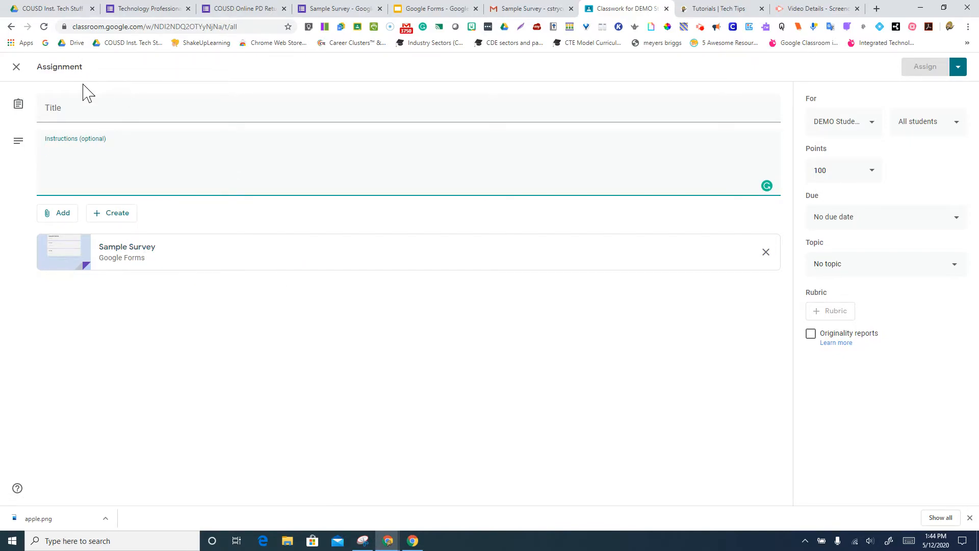
- Discard the assignment draft, start a quiz assignment and remove its Blank Quiz attachment
click(16, 70)
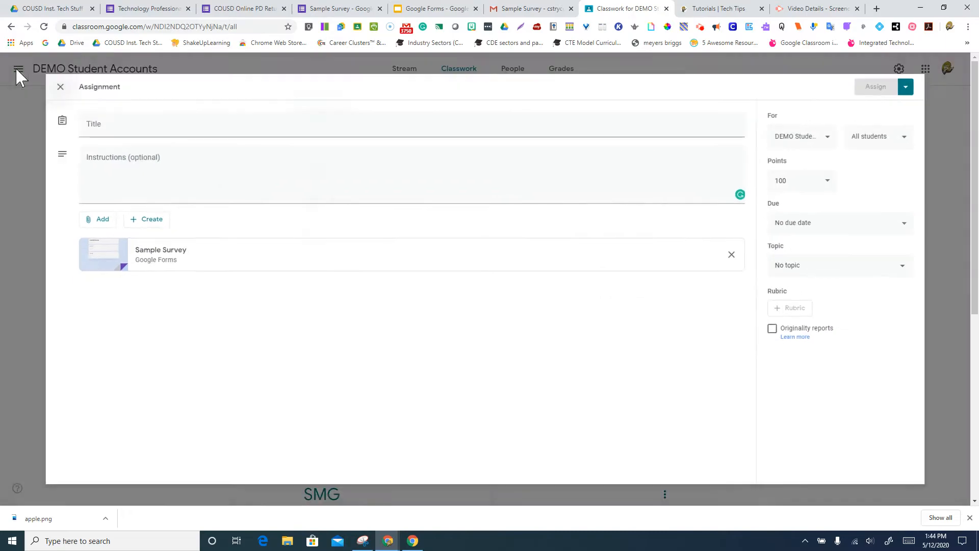
click(315, 109)
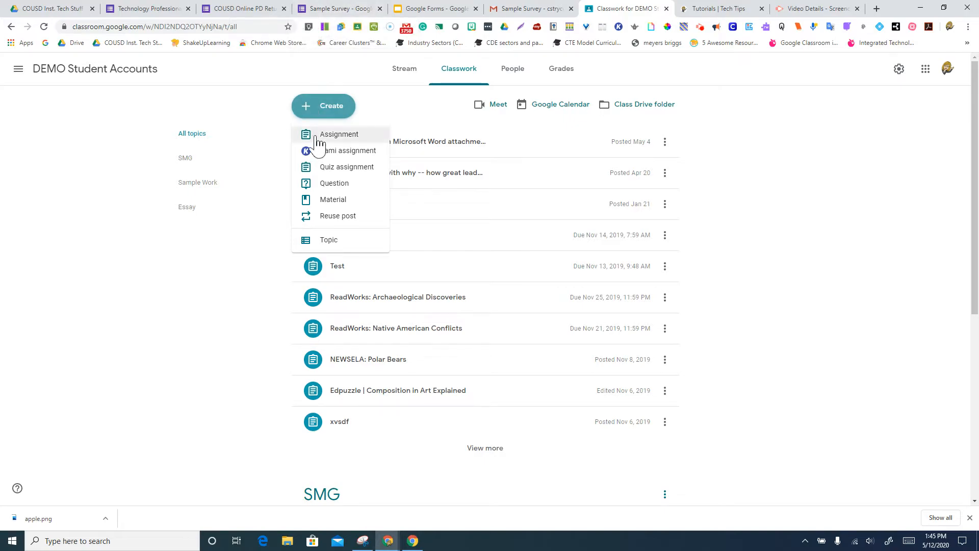
click(316, 173)
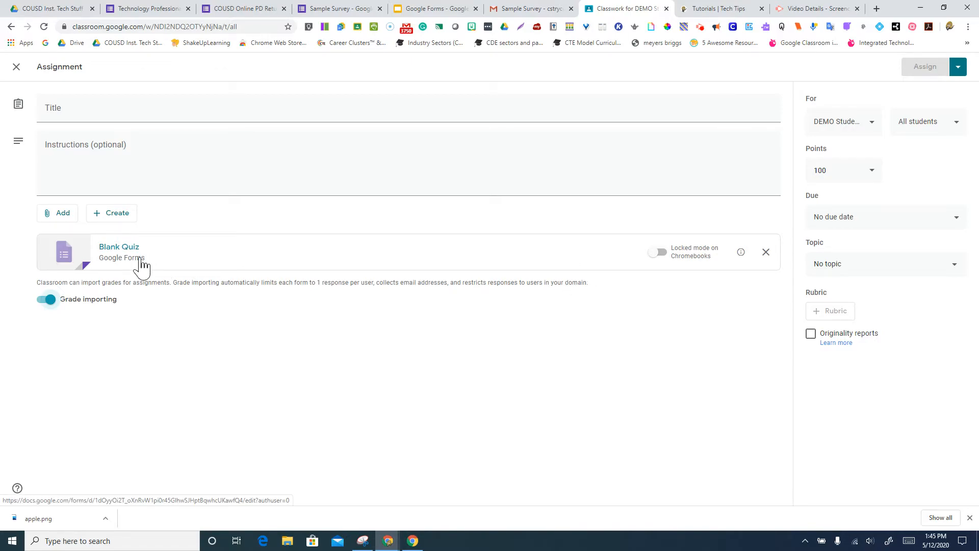
click(765, 255)
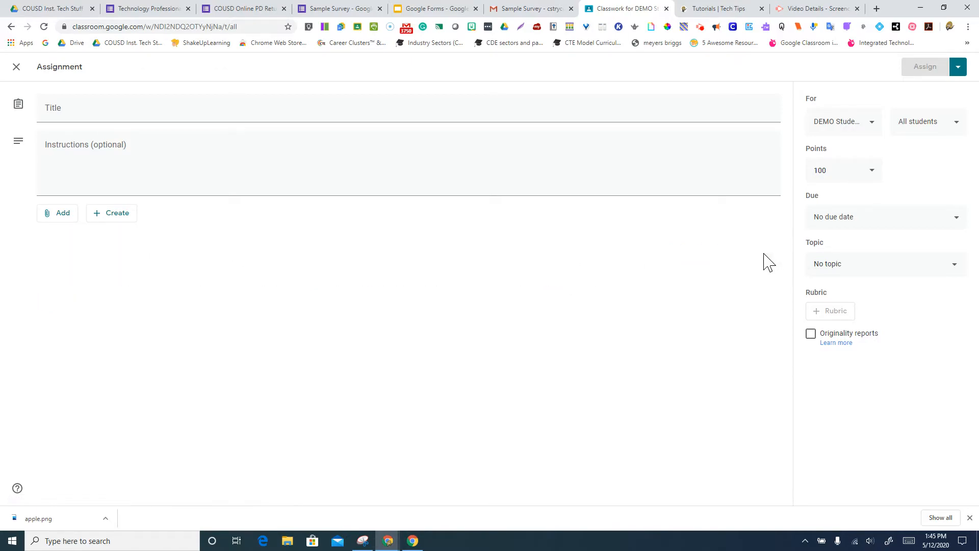
- Close the quiz draft, return to the Sample Survey tab and close its Send dialog
click(17, 69)
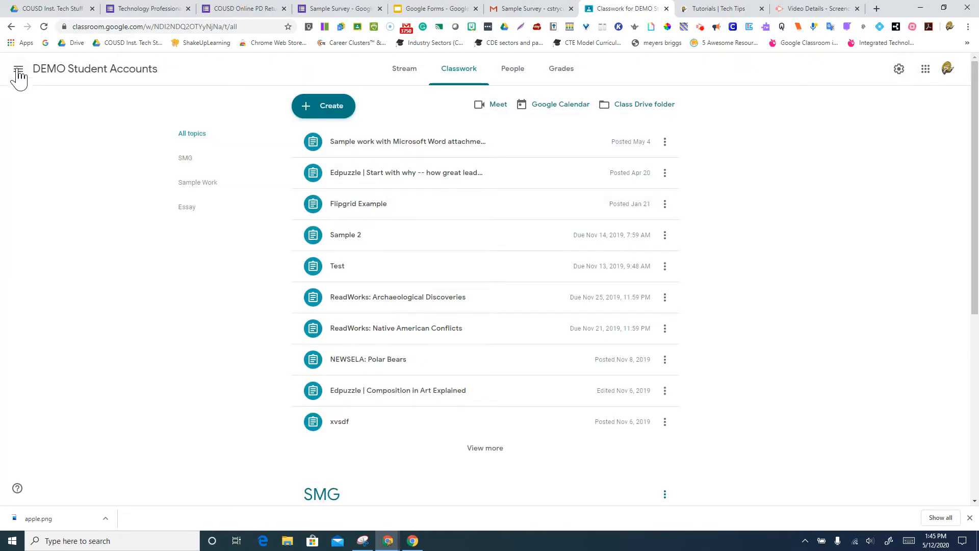
click(327, 120)
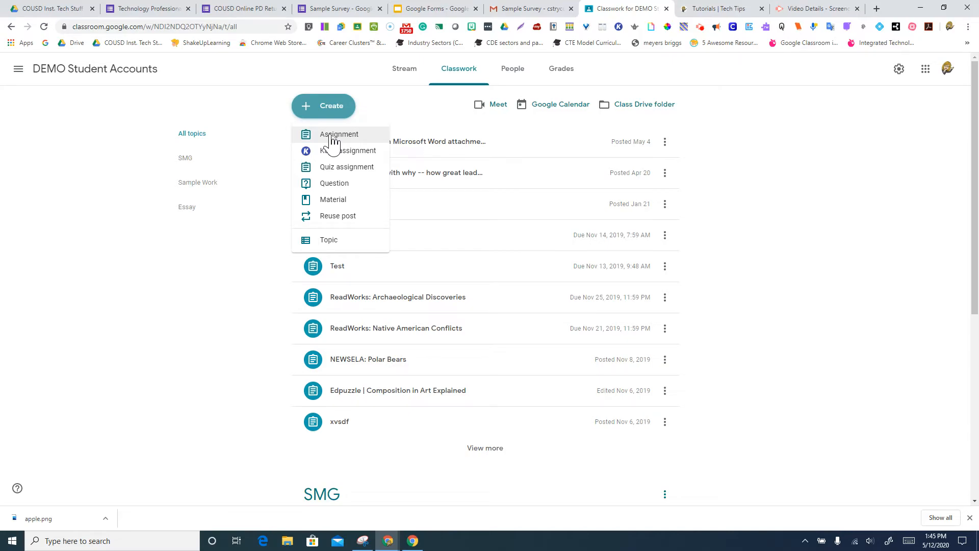
click(341, 12)
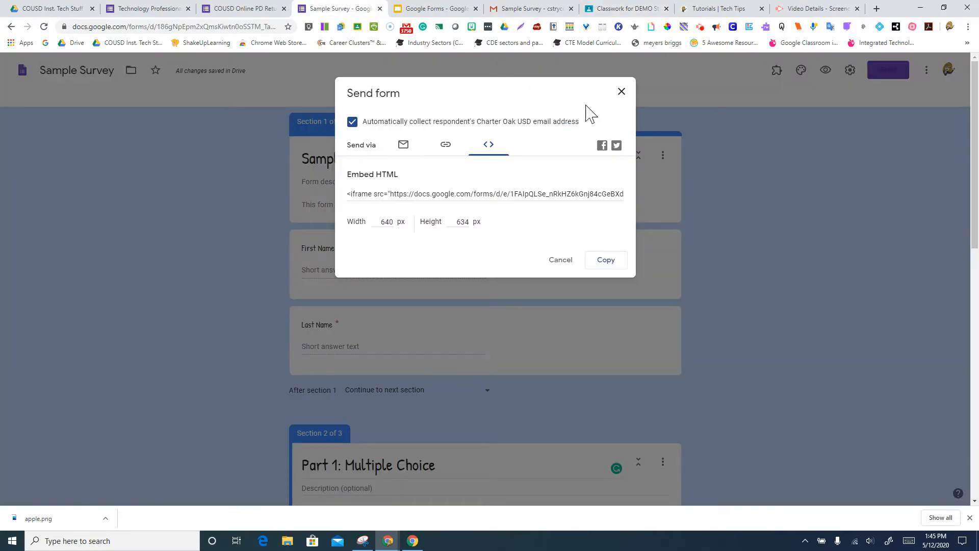
click(621, 92)
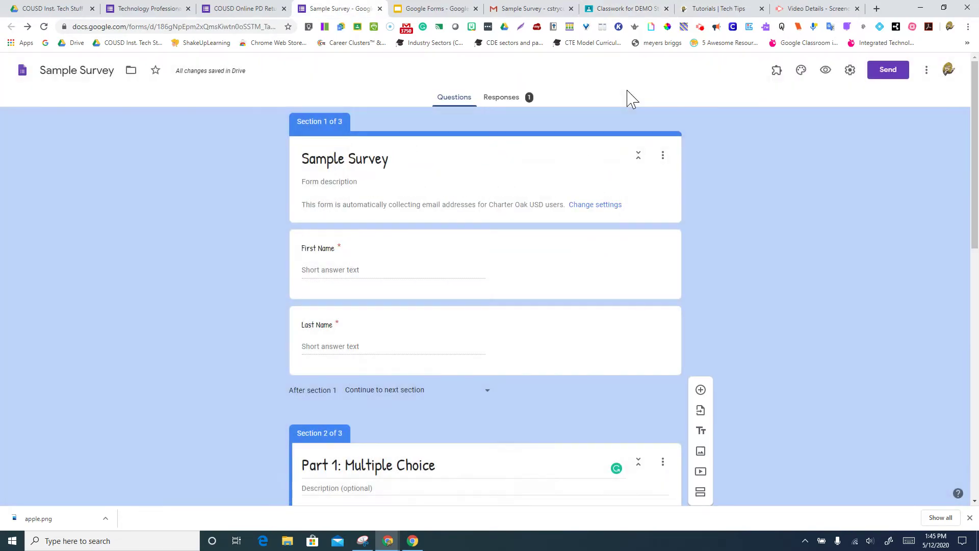
click(927, 70)
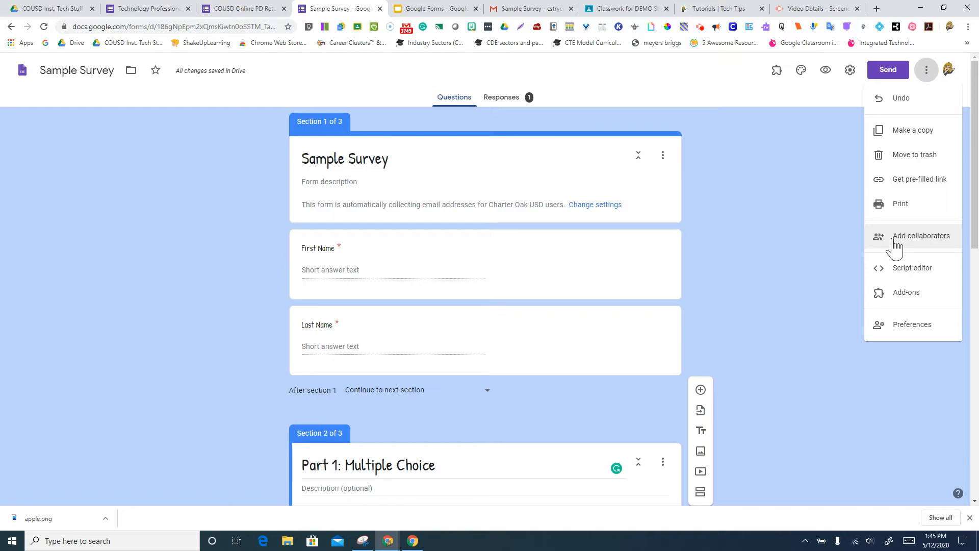
click(895, 246)
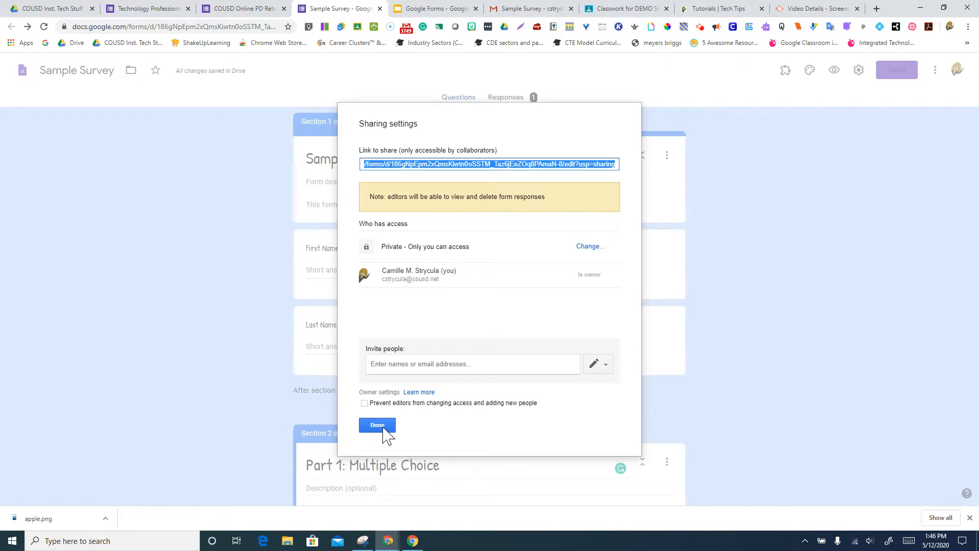
click(385, 427)
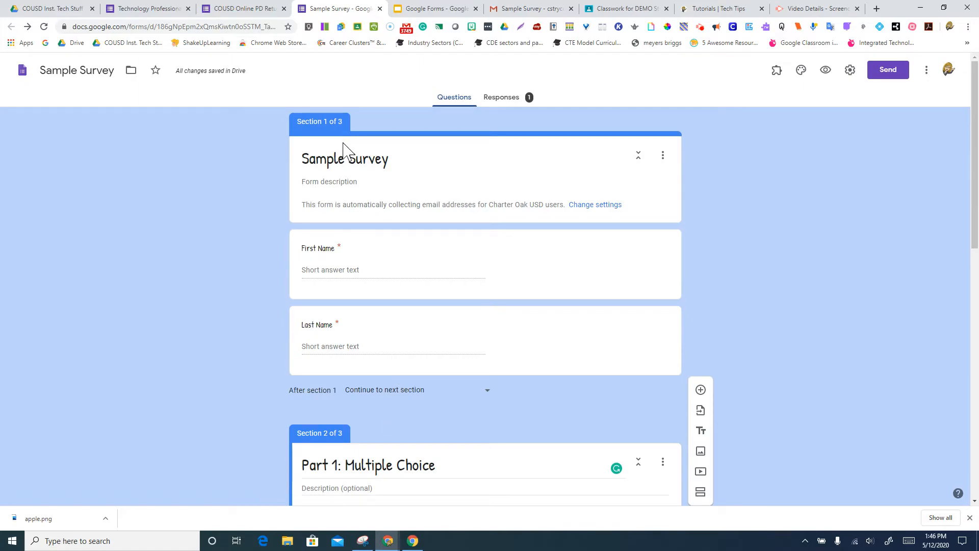
click(523, 9)
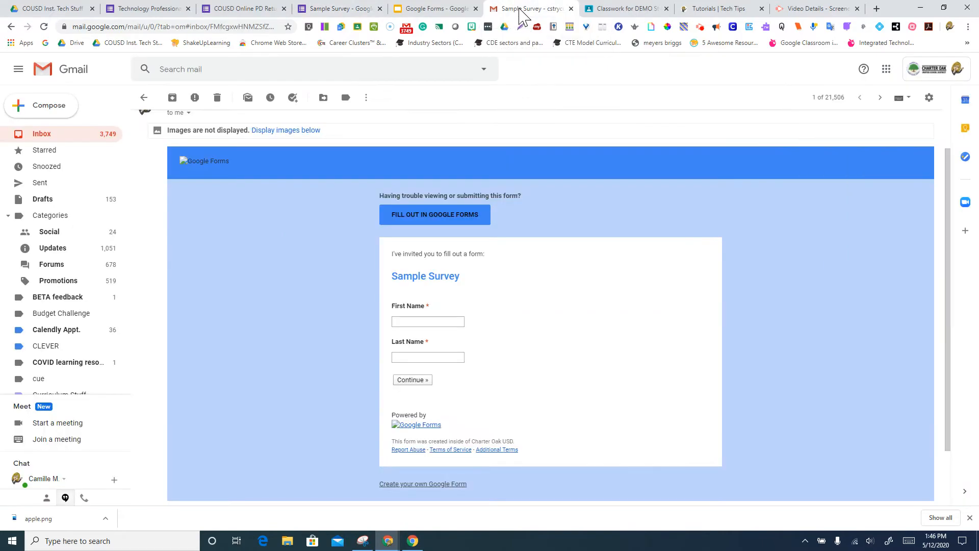
click(49, 107)
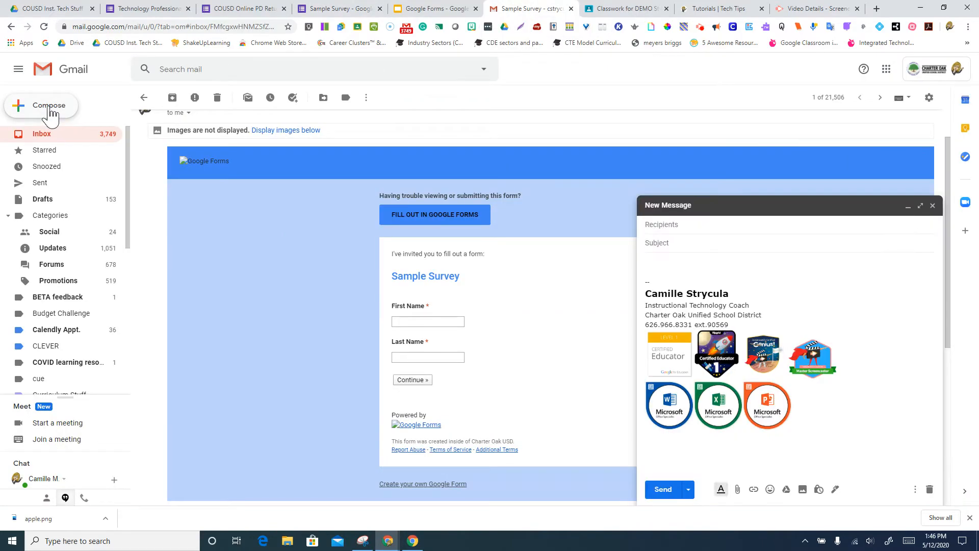
click(786, 489)
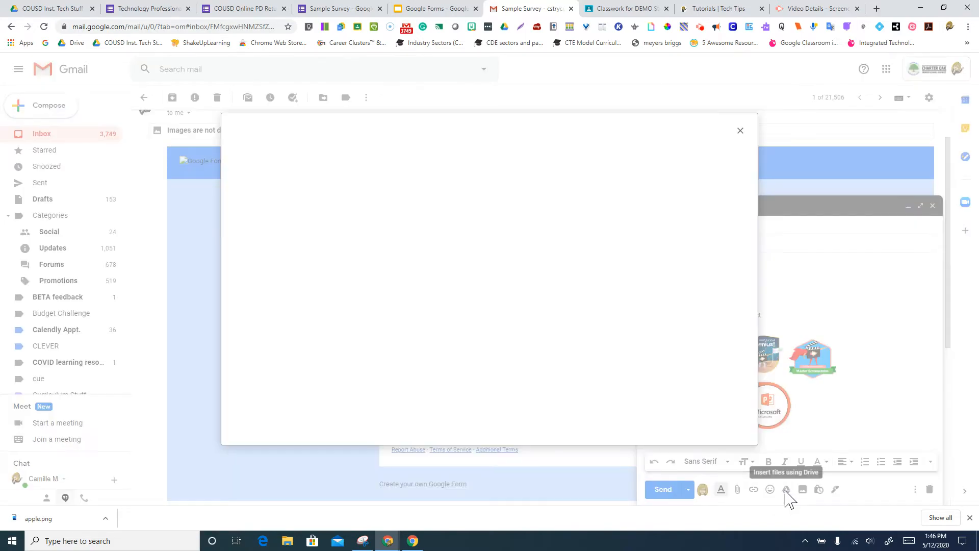
click(748, 128)
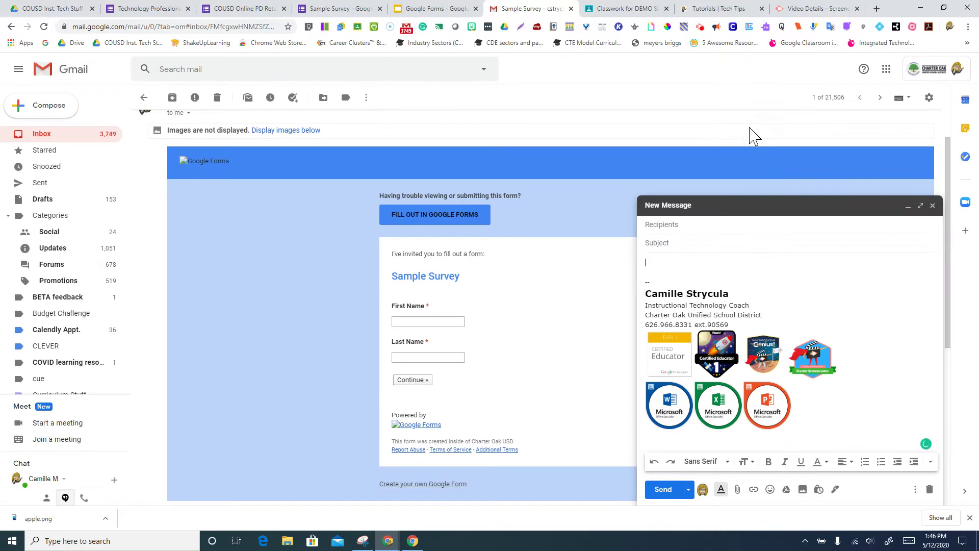
click(933, 206)
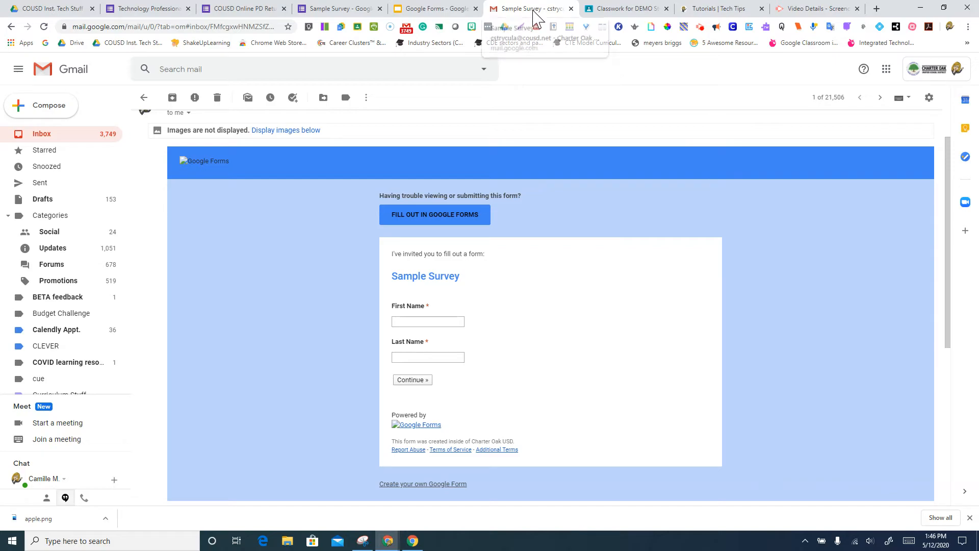
click(239, 14)
click(321, 14)
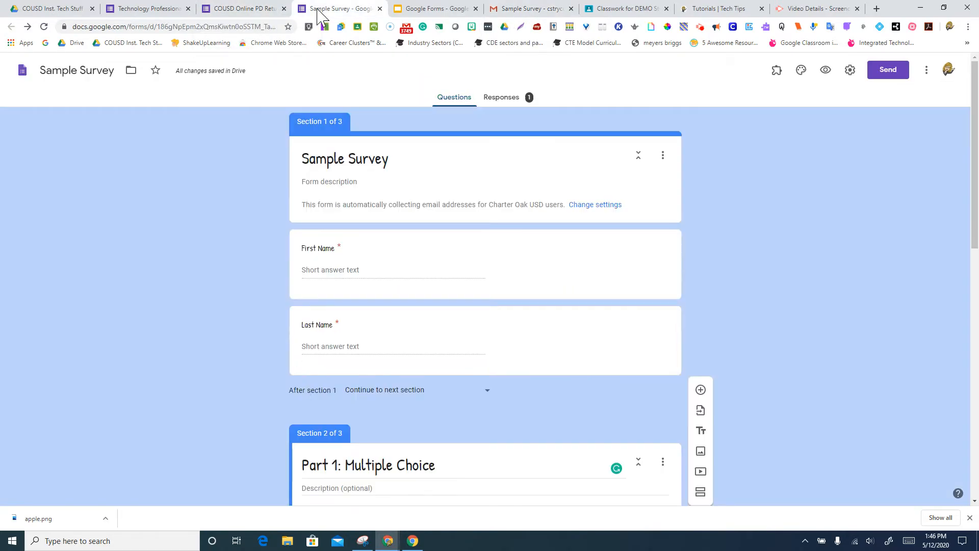
- Review Sample Survey's sharing settings from Drive's Recent list and close them with Done
click(50, 9)
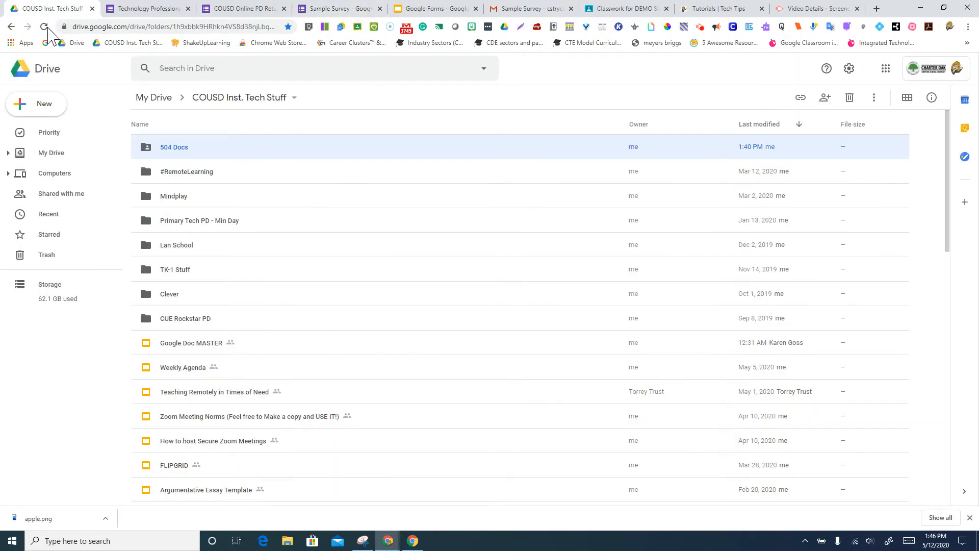
click(47, 218)
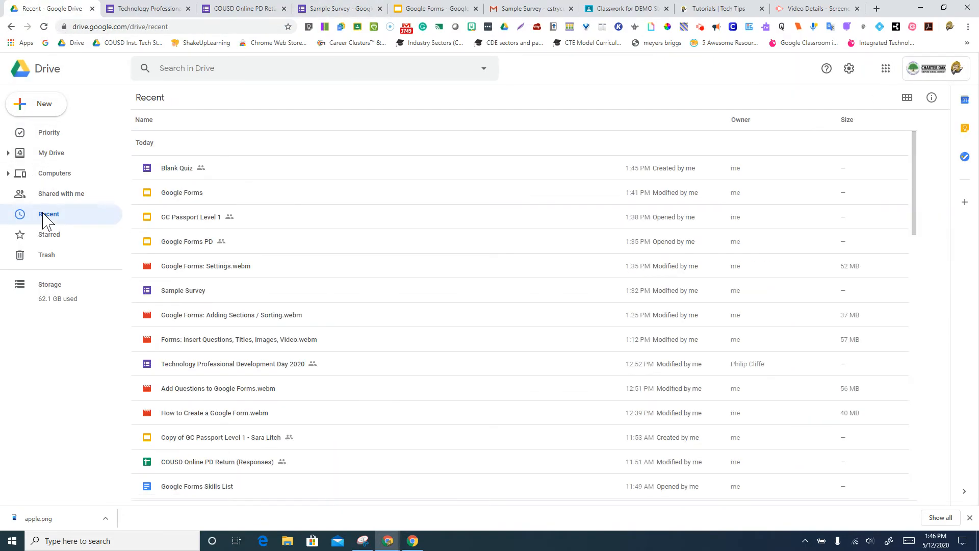
right_click(228, 295)
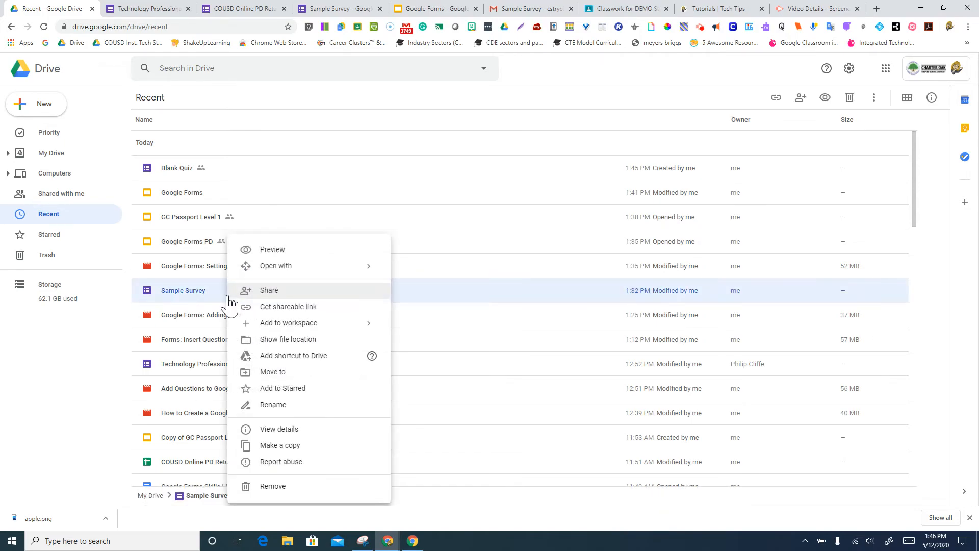
click(249, 292)
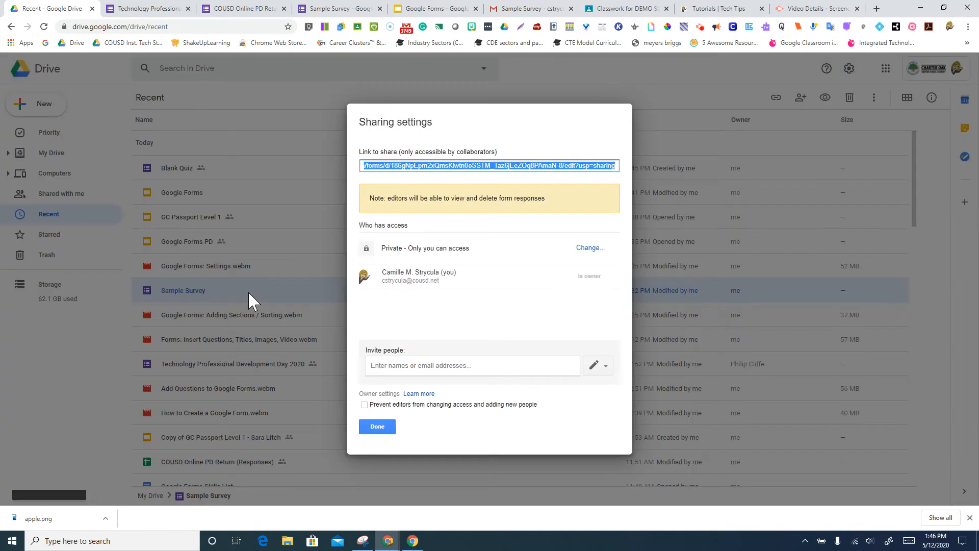
click(379, 430)
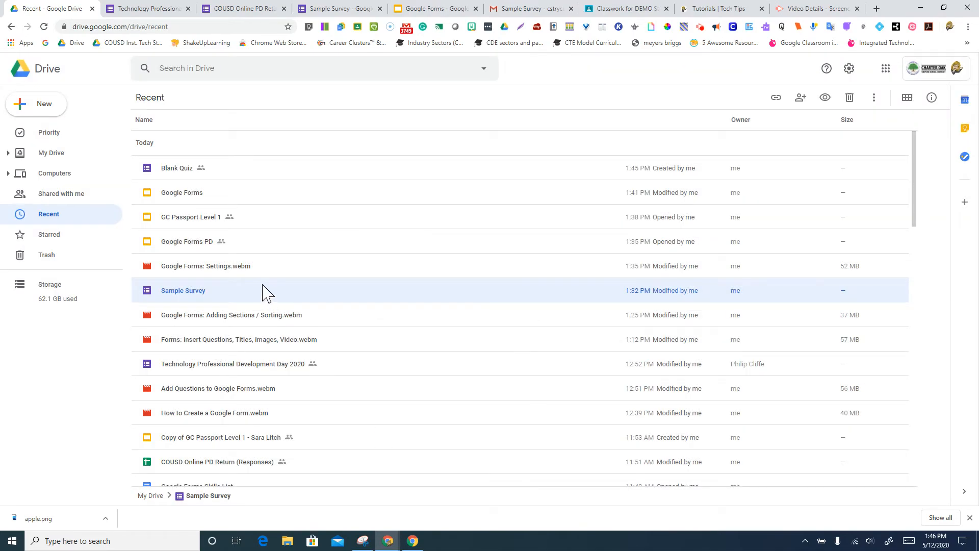
- Copy a shareable link to Sample Survey from Drive and return to the form editor
right_click(263, 291)
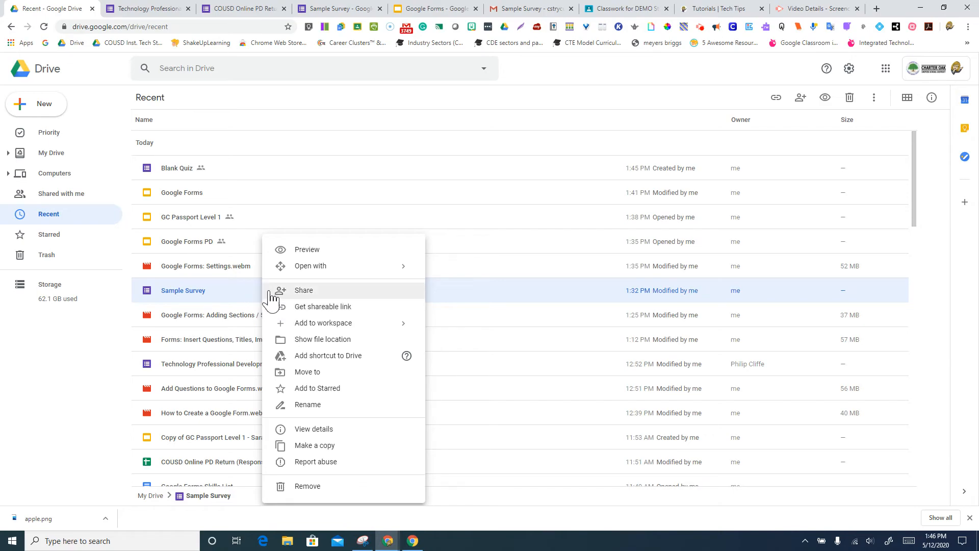
click(285, 313)
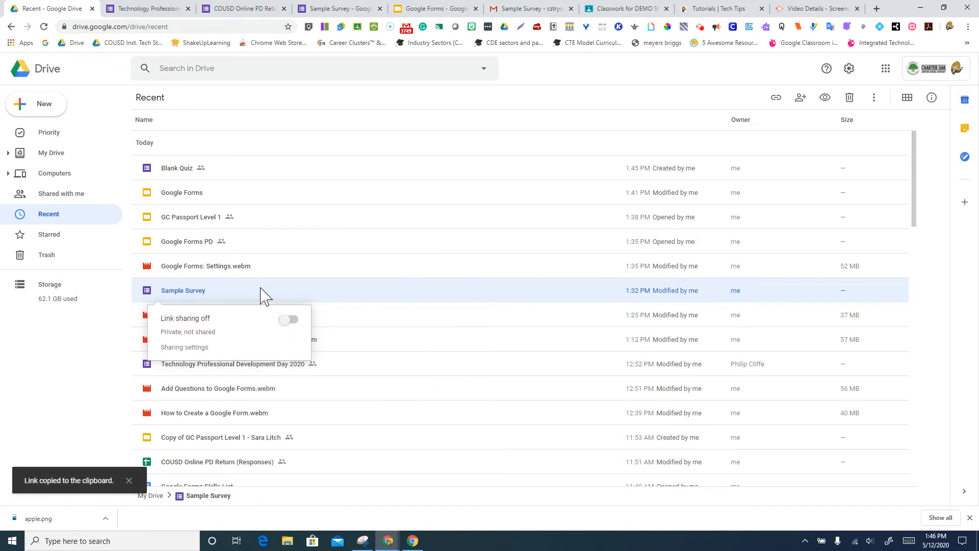
click(230, 292)
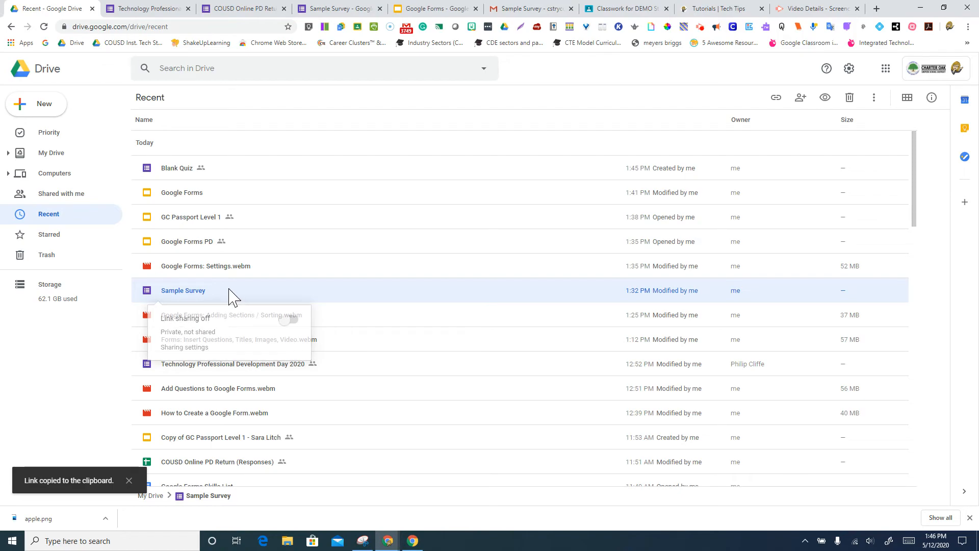
click(318, 11)
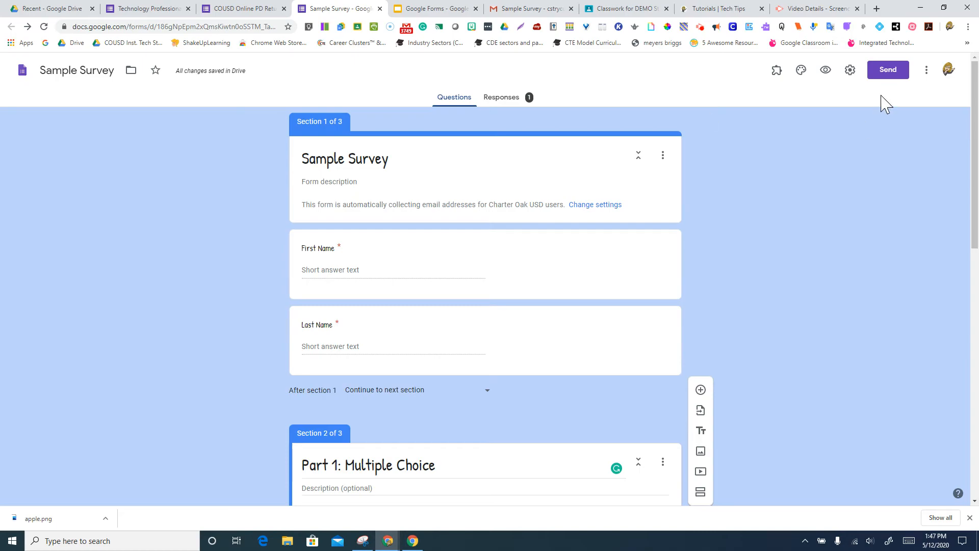
click(887, 70)
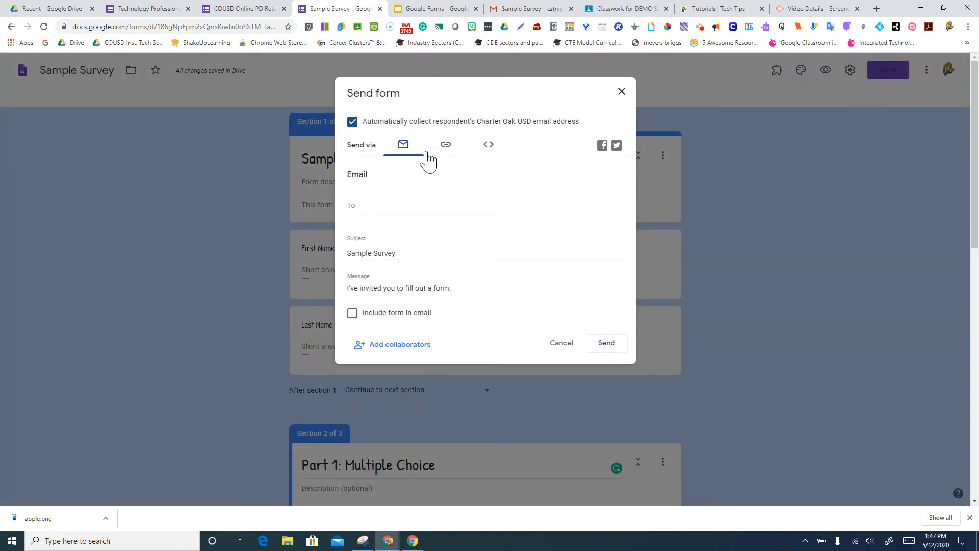
click(445, 148)
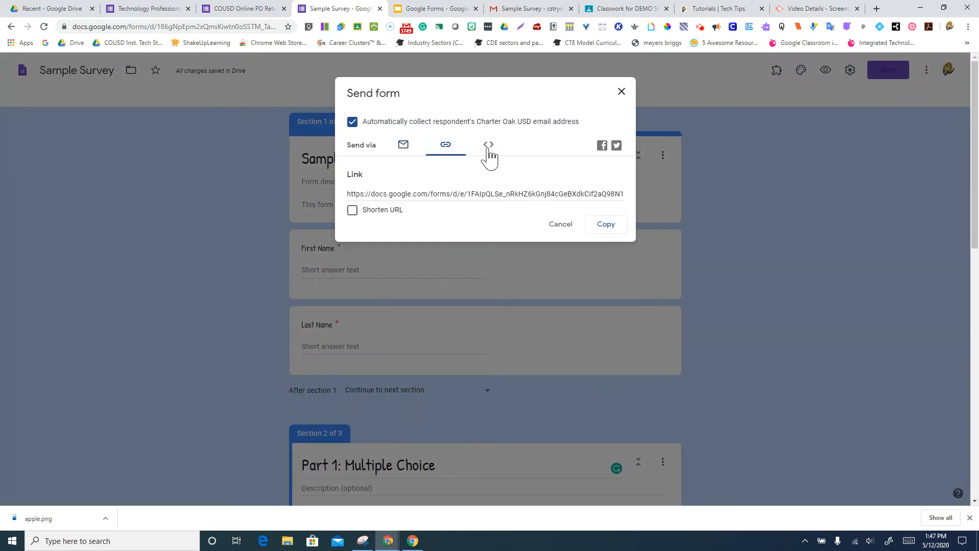
click(622, 93)
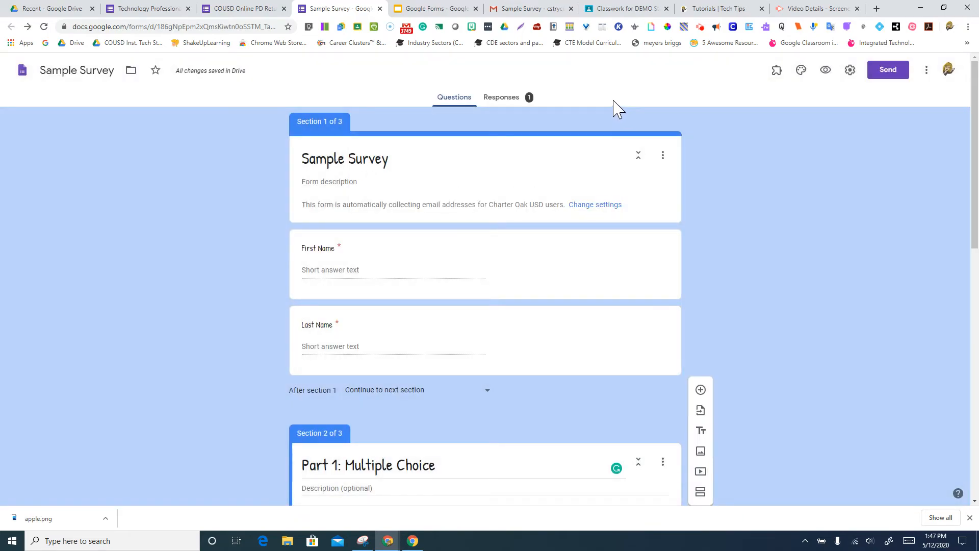
click(850, 69)
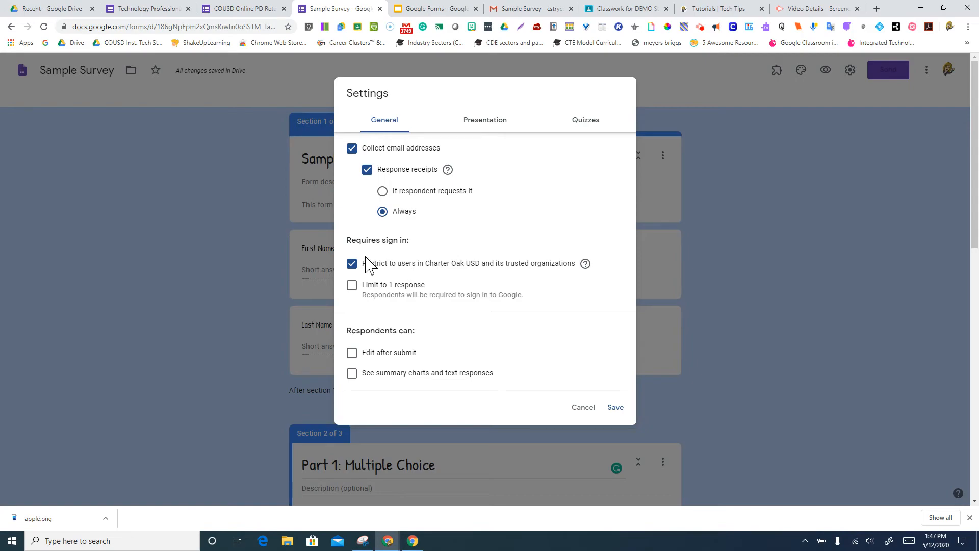
- Keep 'Restrict to users in Charter Oak USD' enabled, save settings and bring up Send form
click(351, 267)
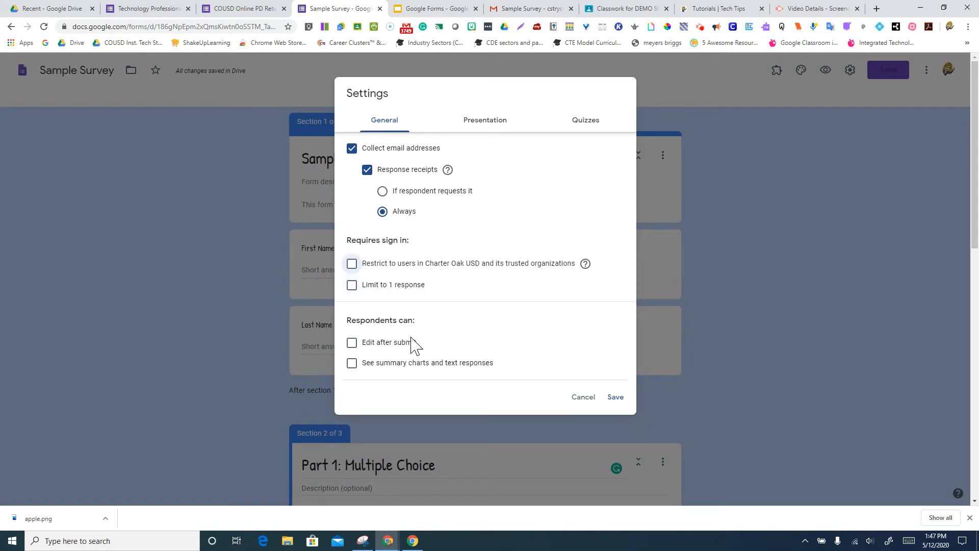
click(353, 265)
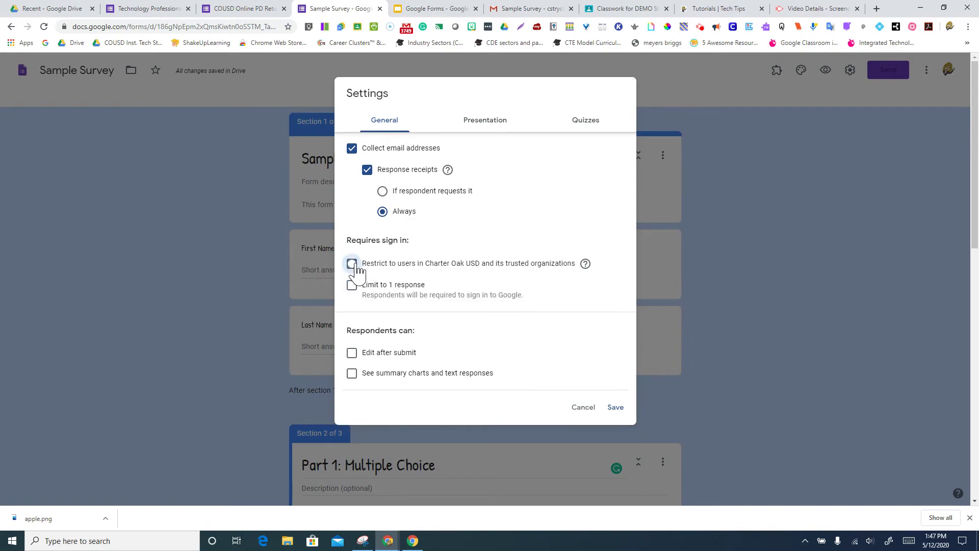
click(615, 407)
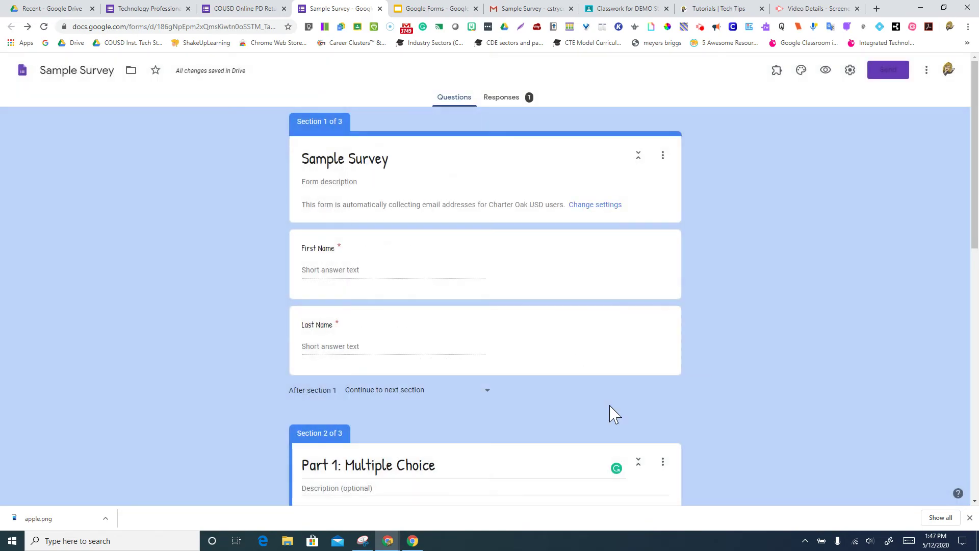
click(872, 75)
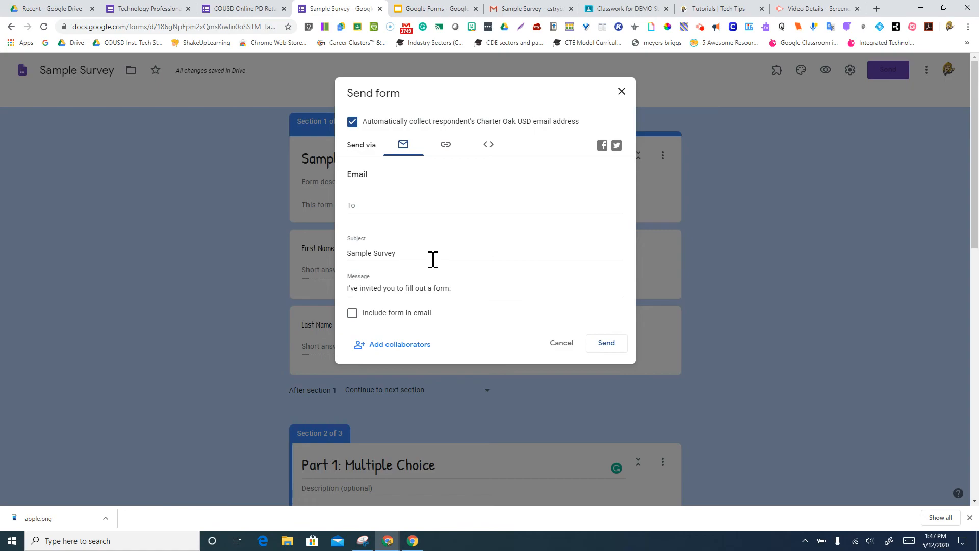
- Glance at Drive, return to Sample Survey and close the Send dialog without sending
click(50, 9)
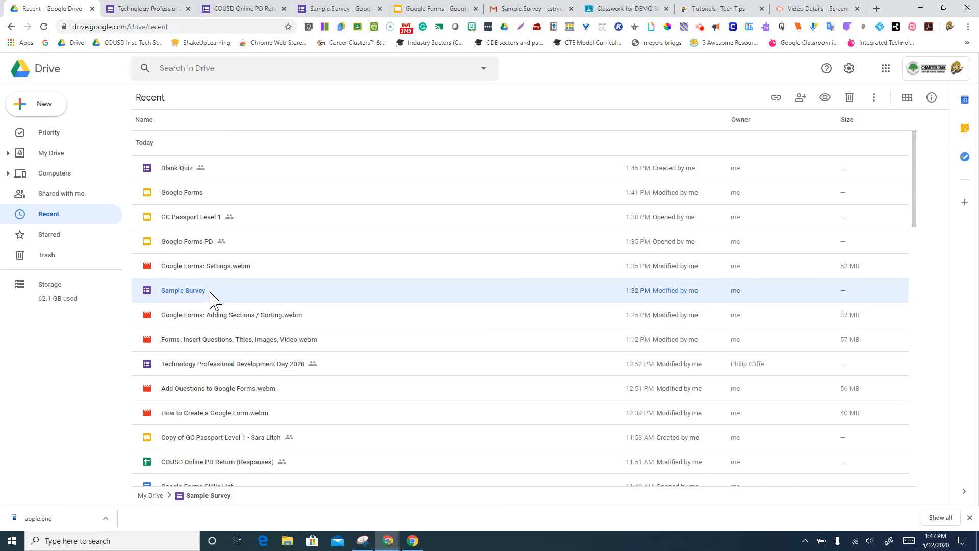
click(263, 11)
click(328, 11)
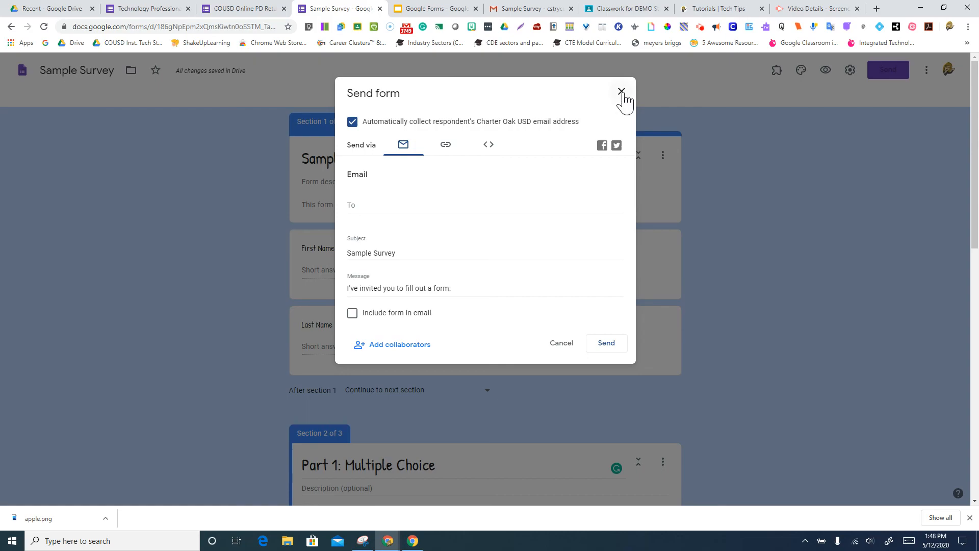
click(621, 92)
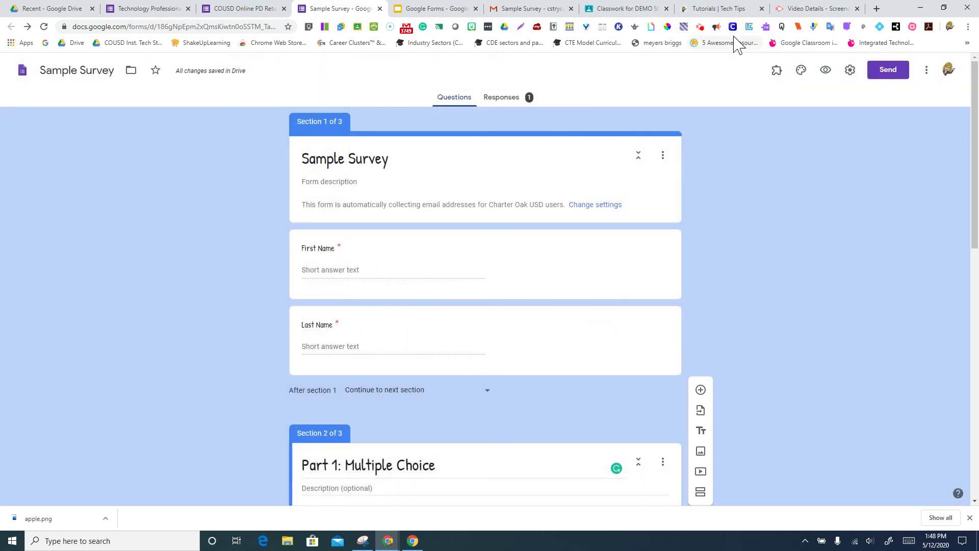
click(698, 29)
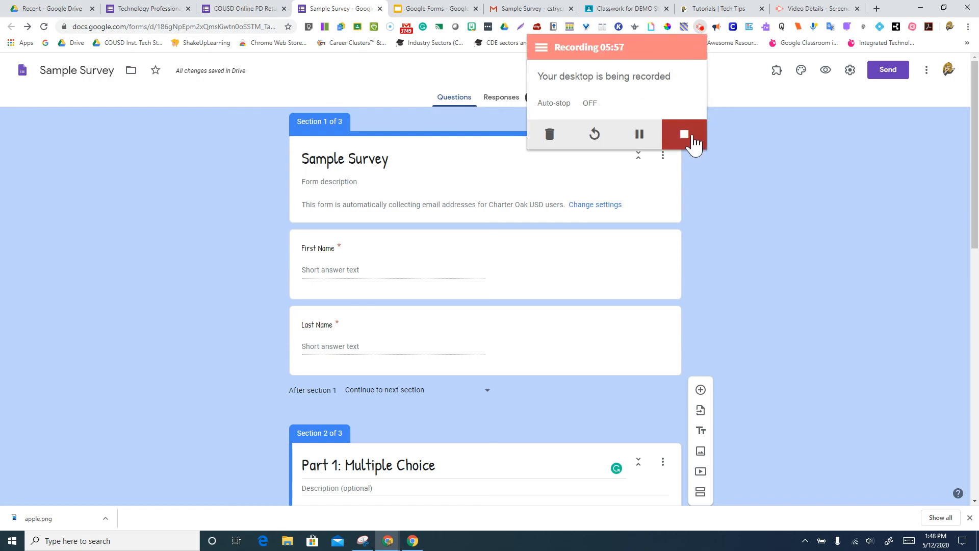